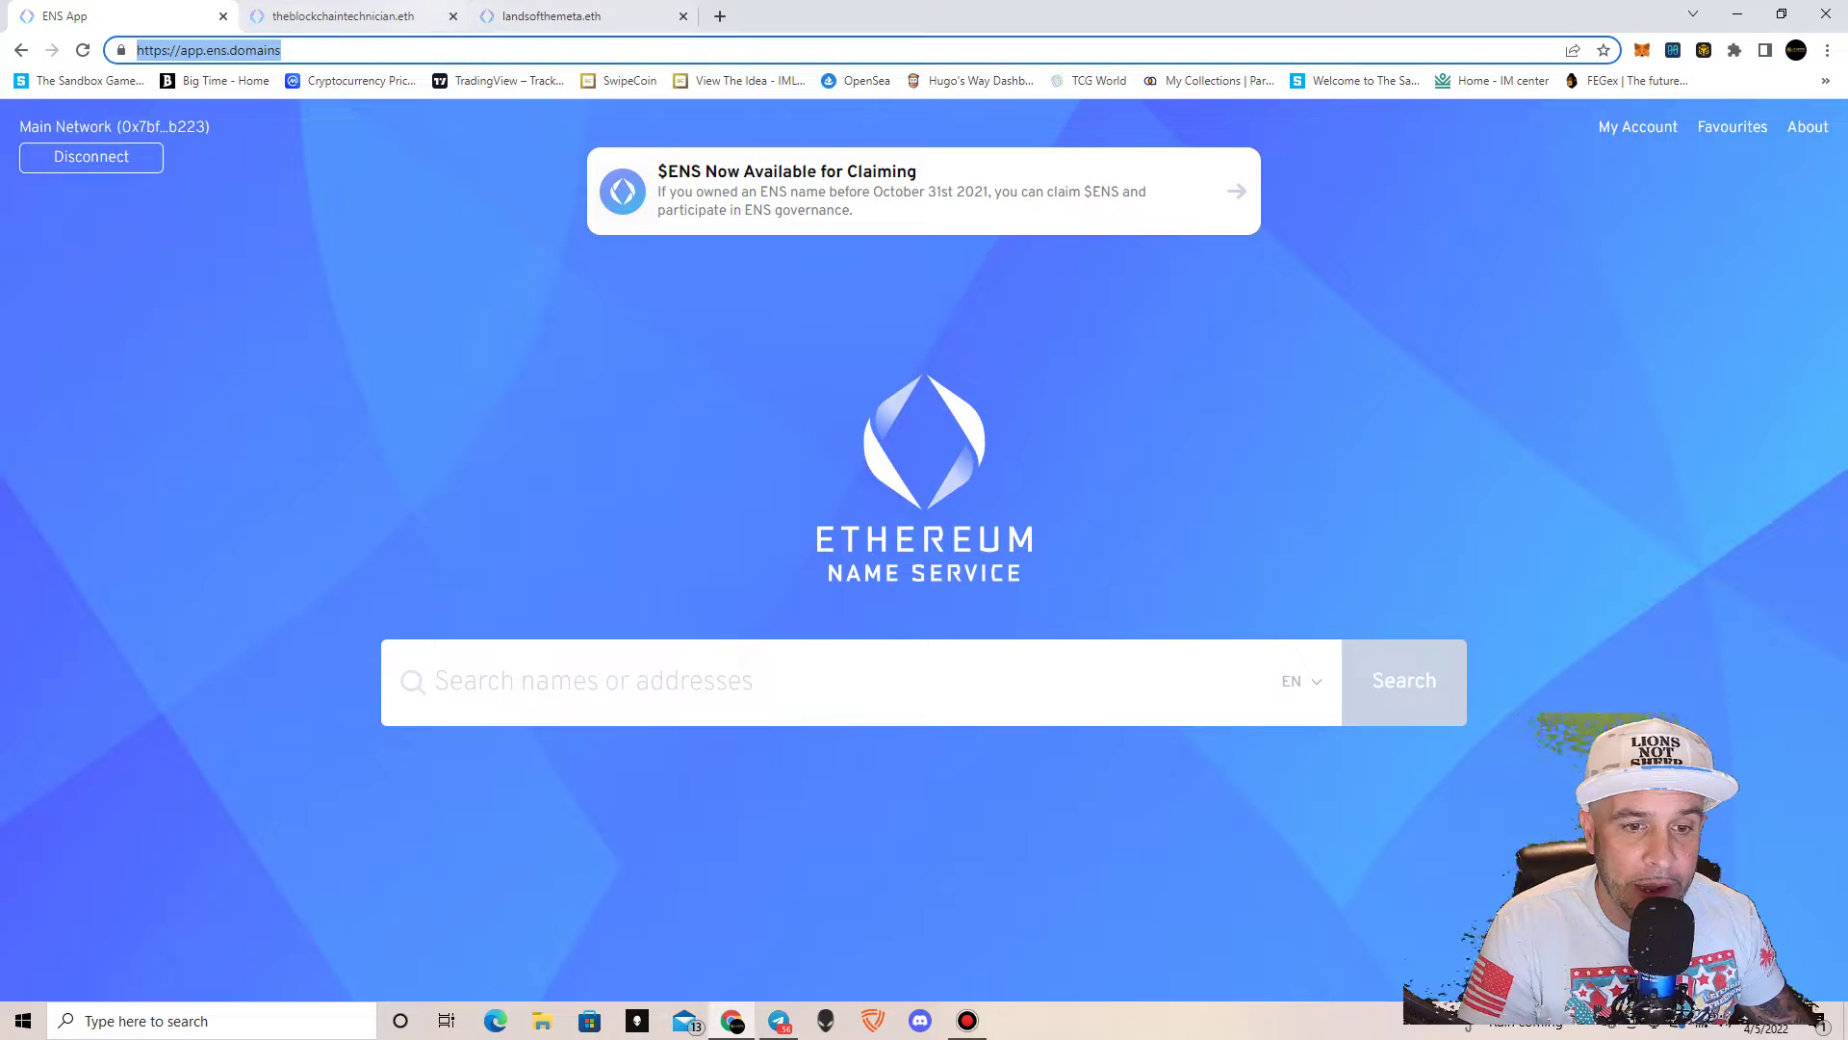
Step: View the details of theblockchaintechnician.eth and landsofthemeta.eth, and search for the name theblocktech.eth
key("ctrl+Tab")
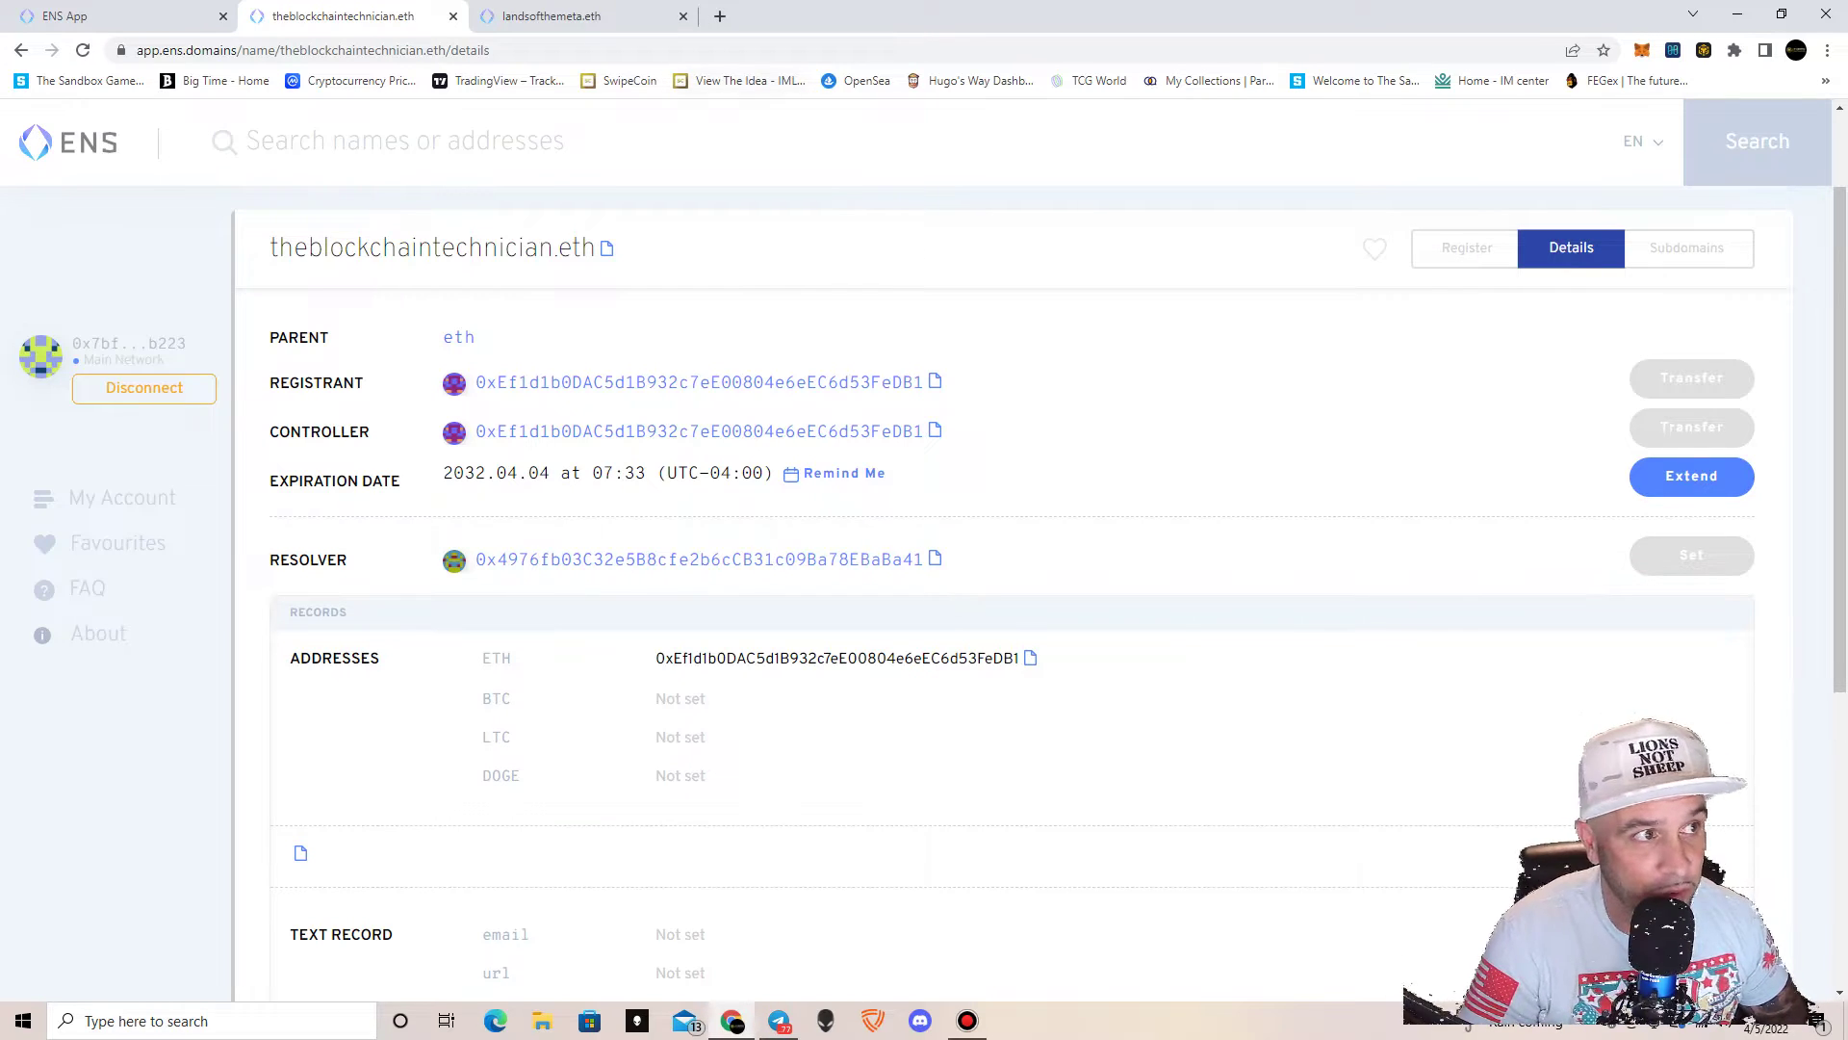
key("ctrl+Tab")
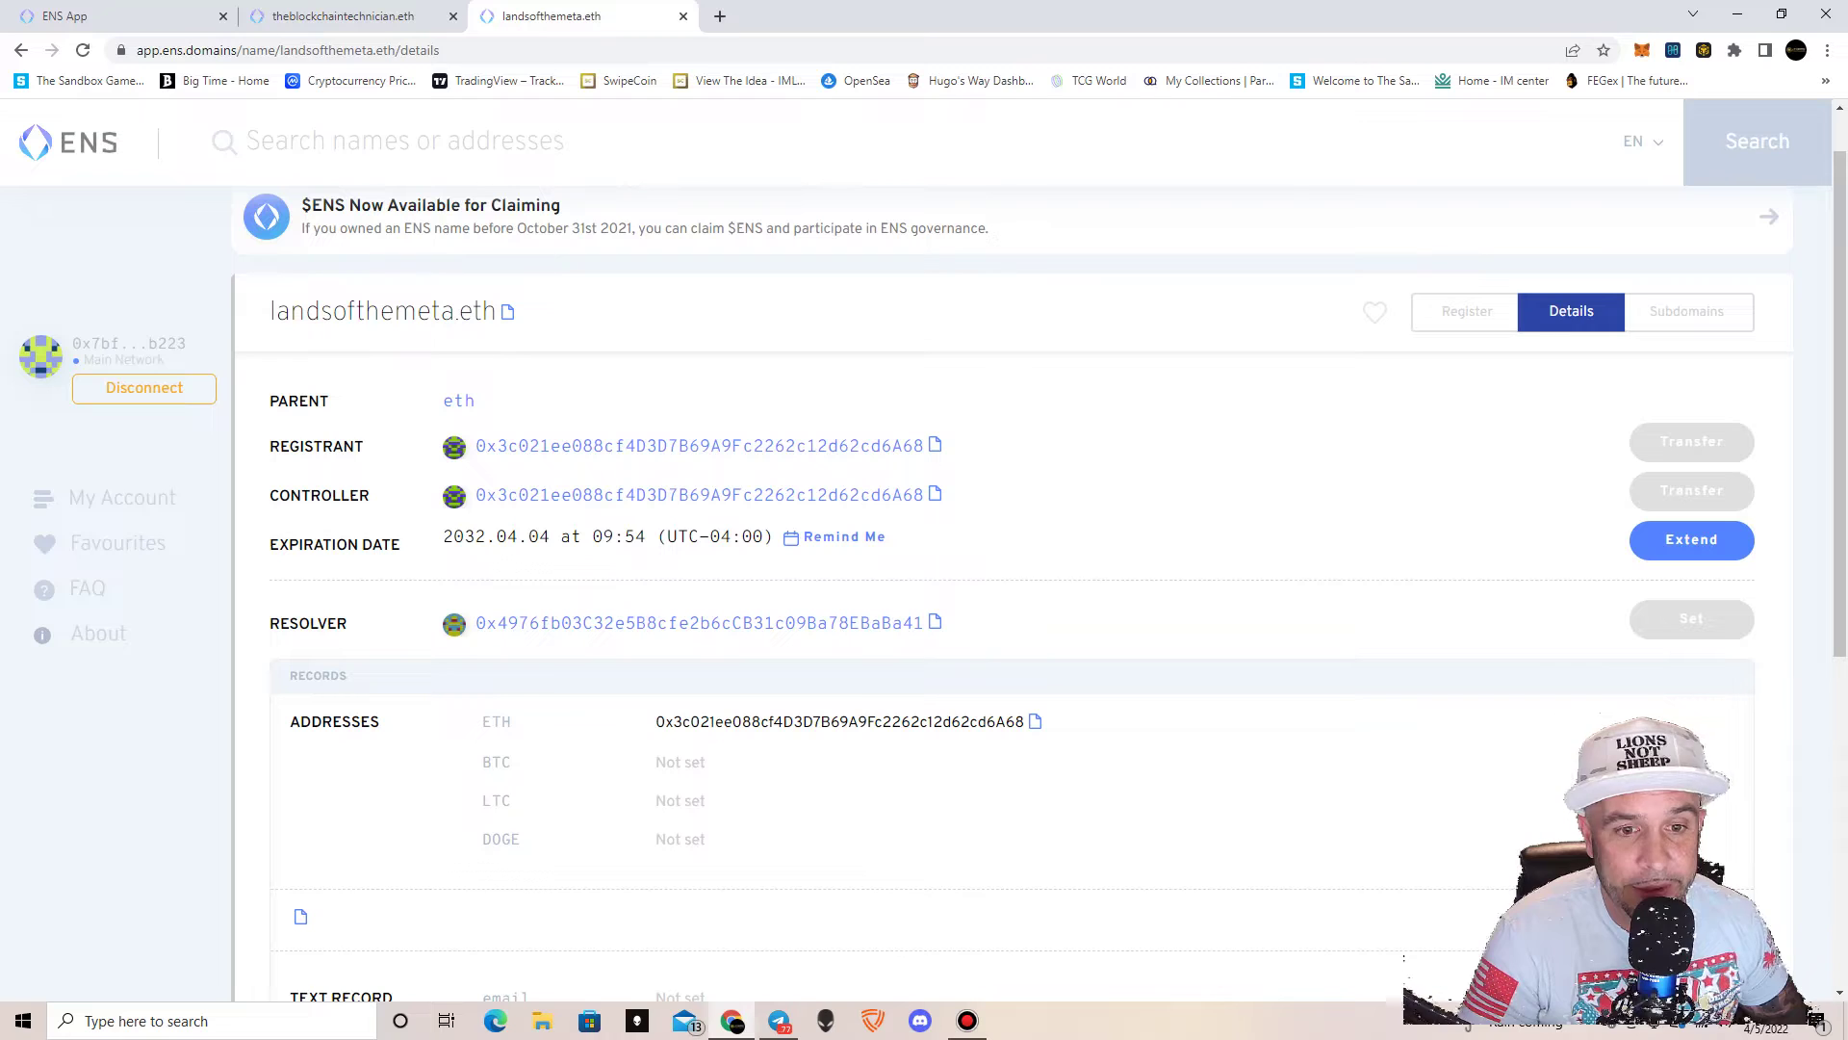
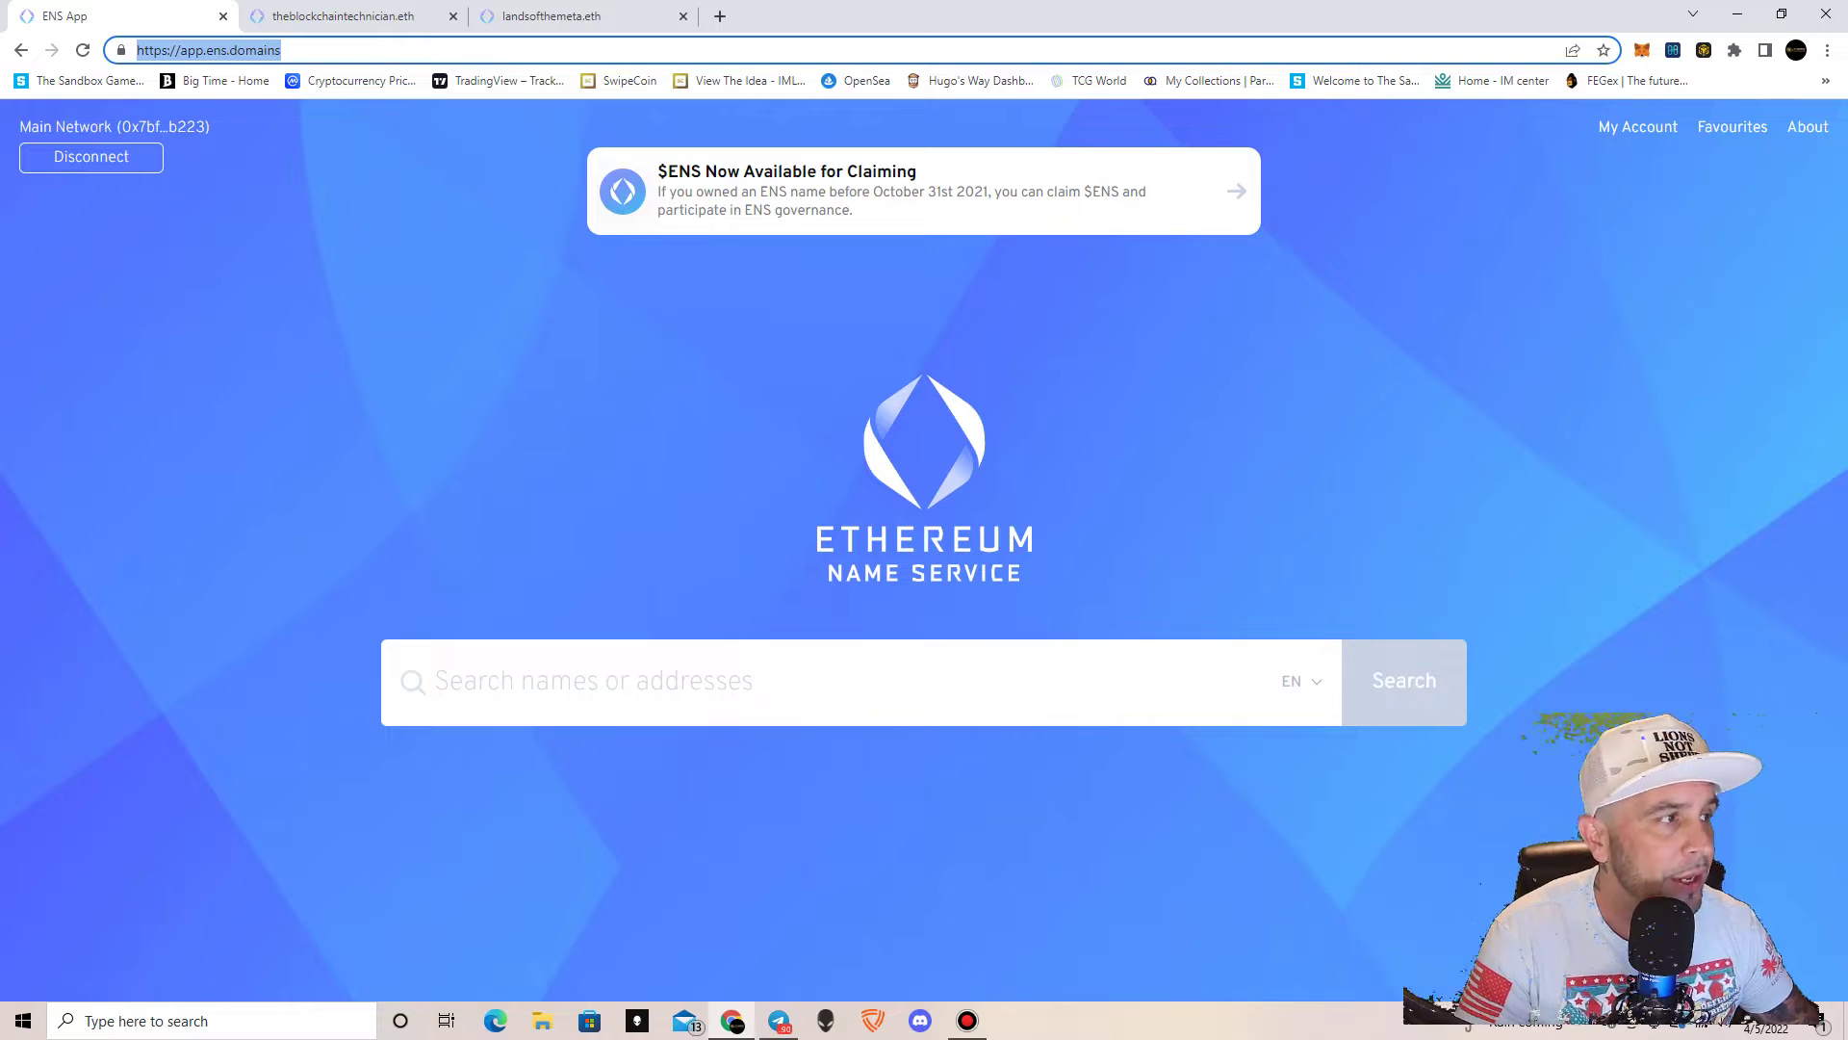
left_click(435, 681)
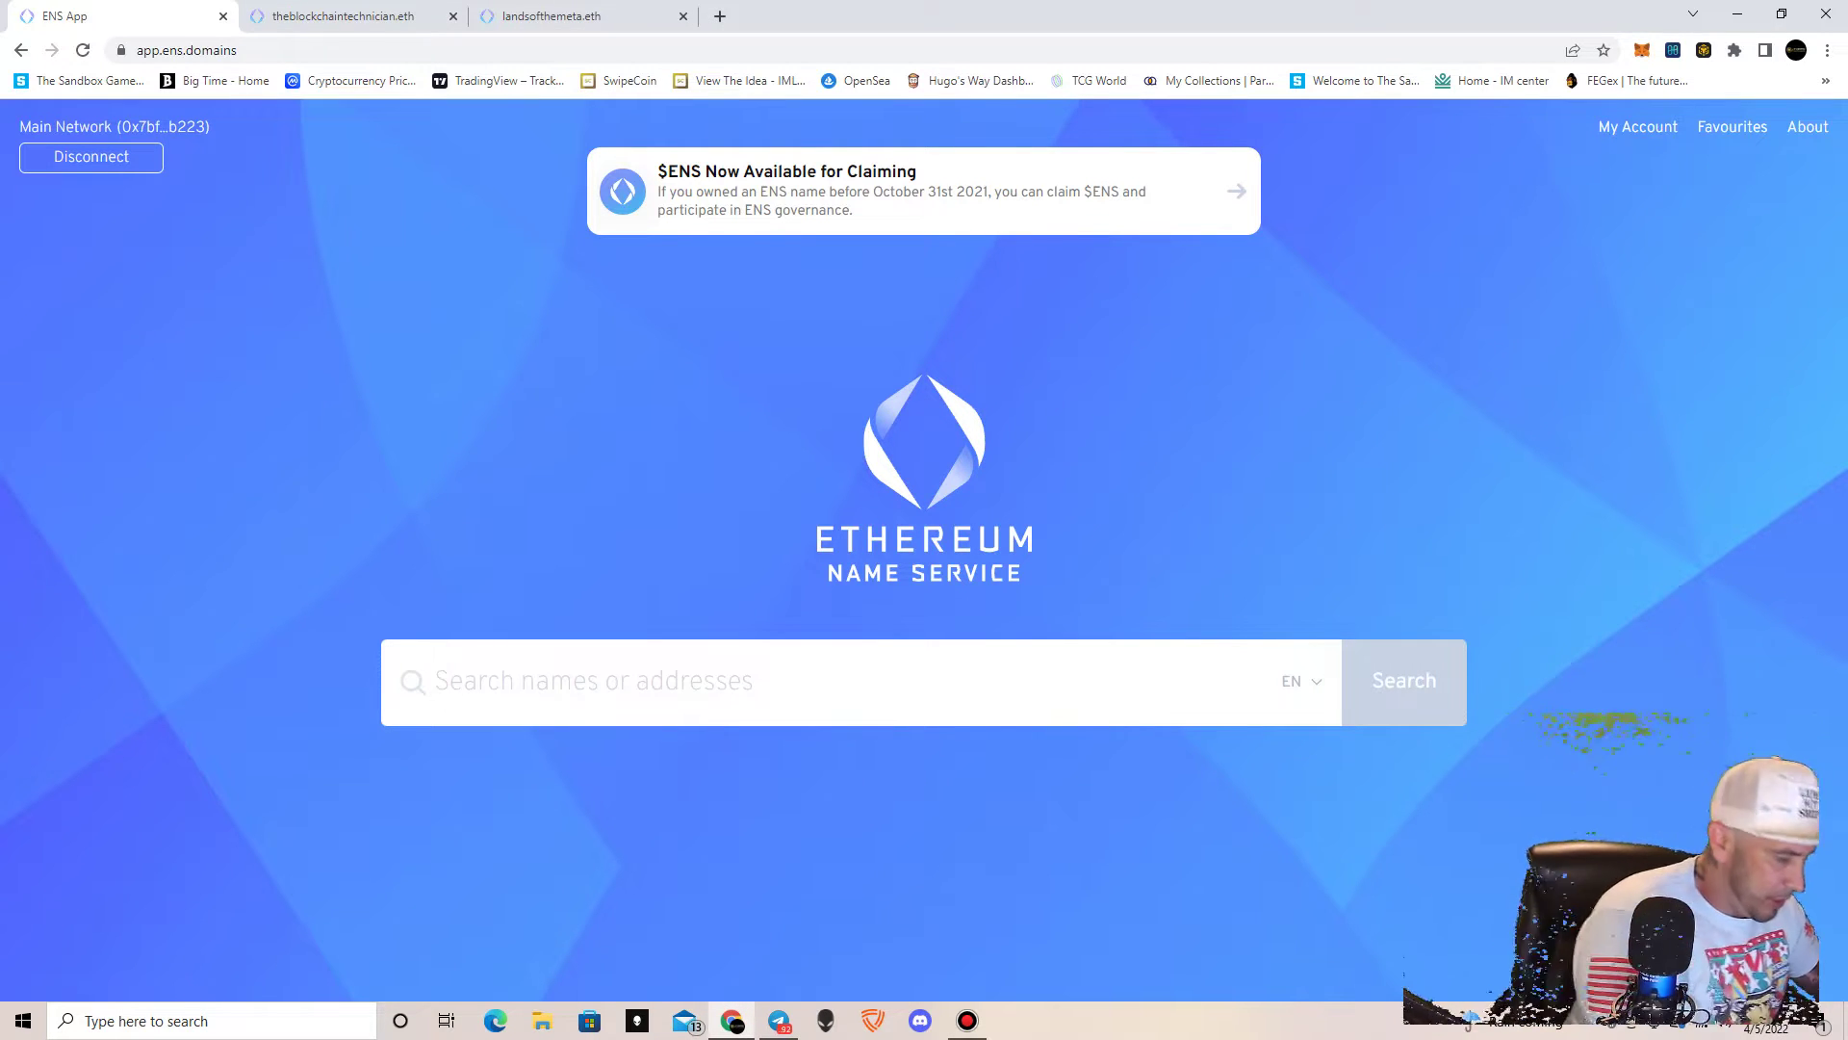
type("theblock")
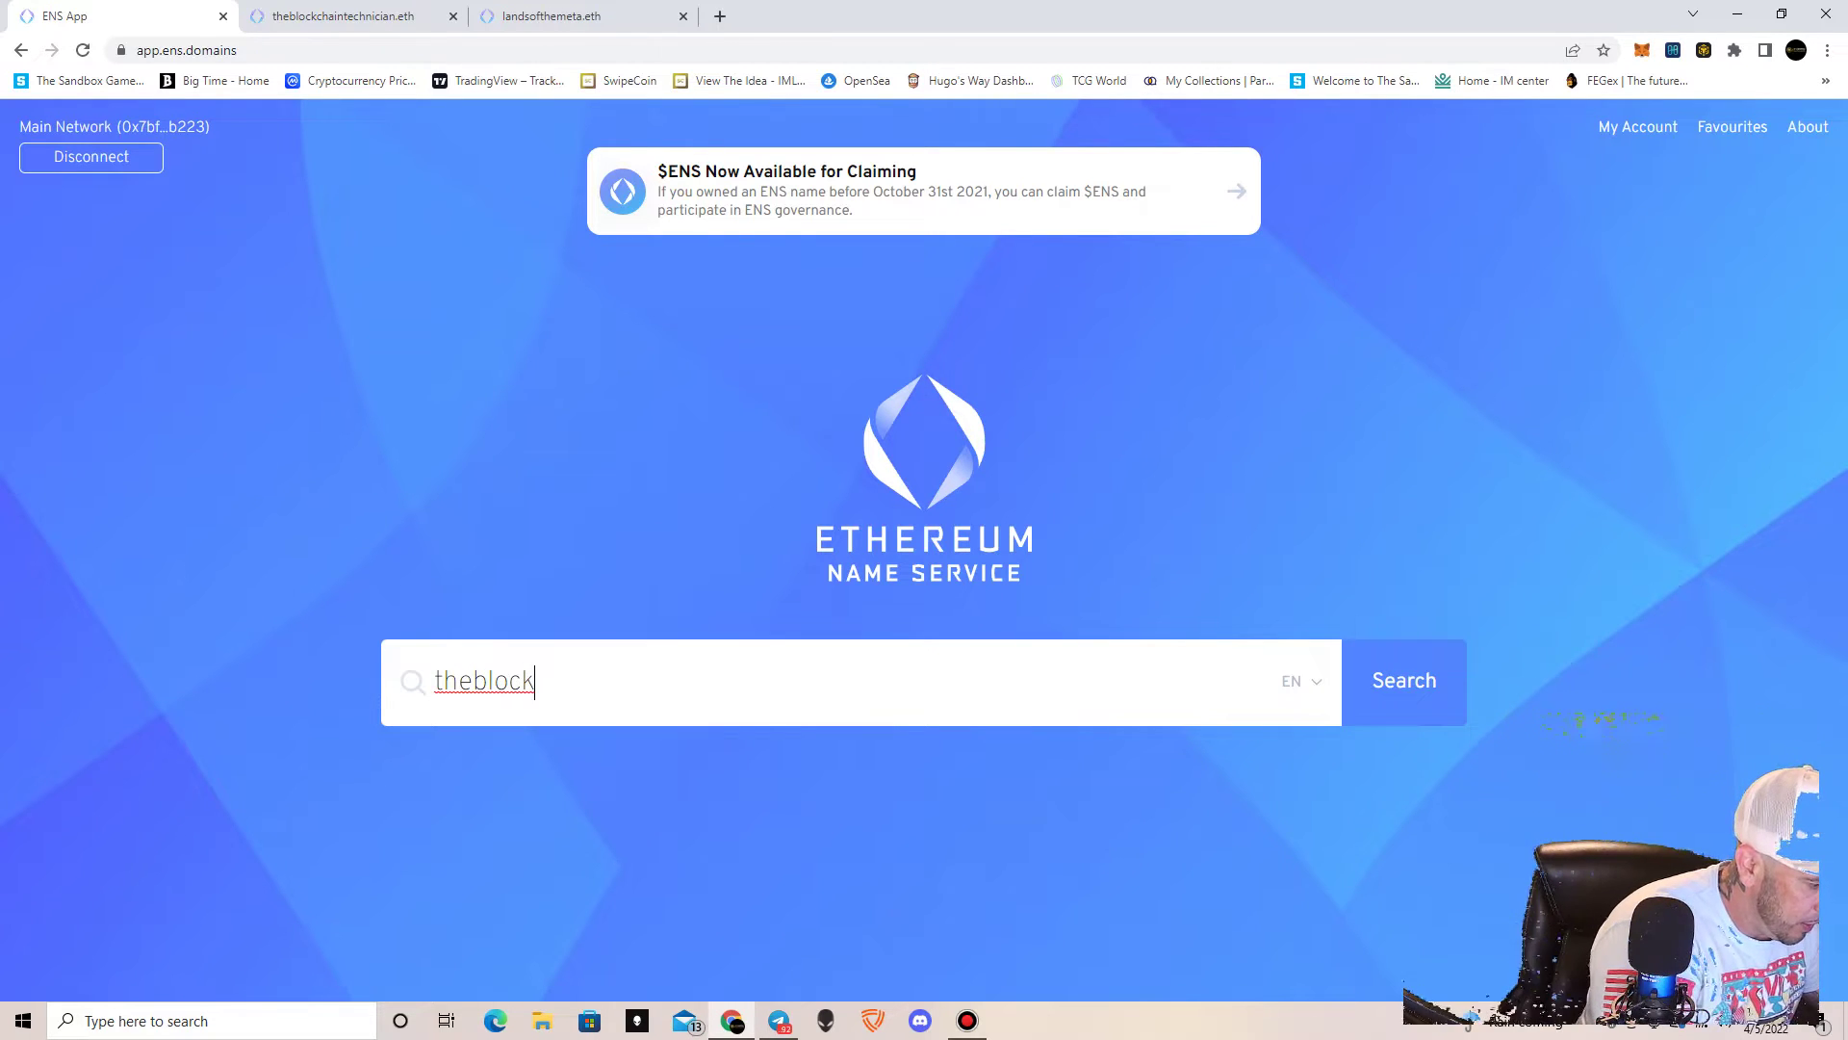
type("tech.eth")
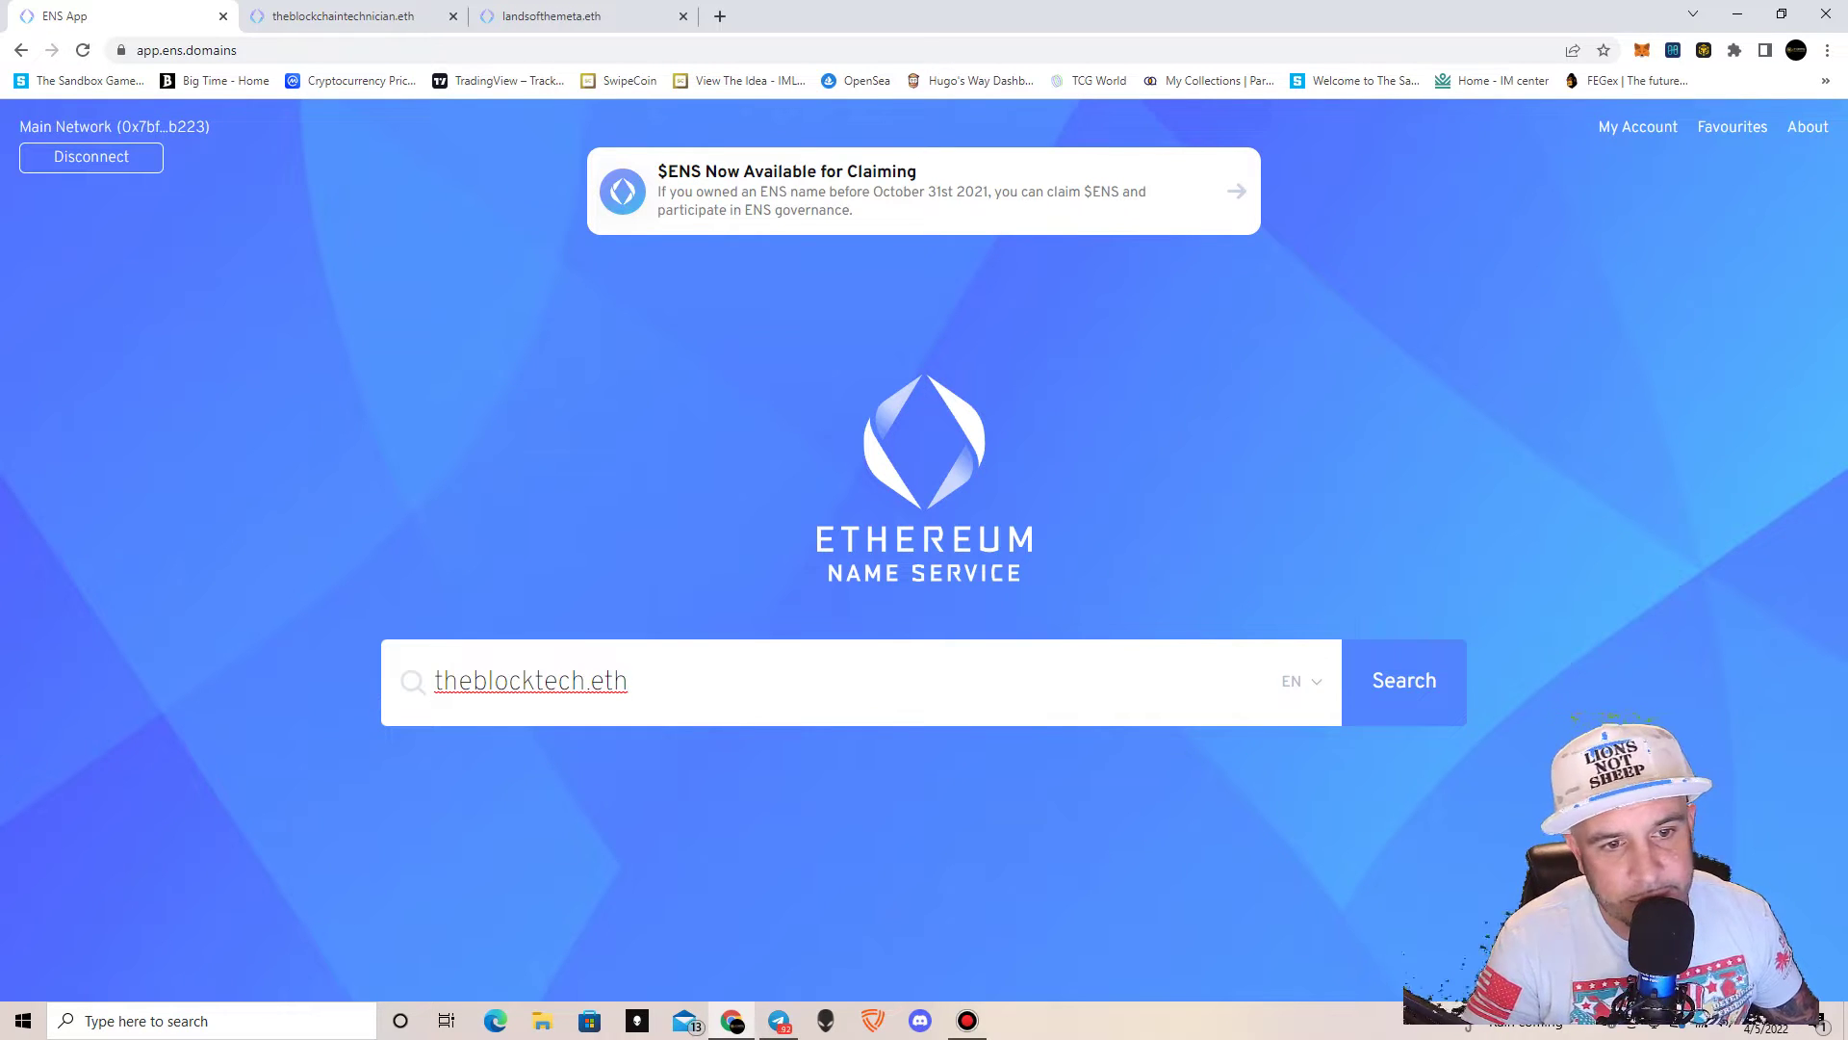
key("Return")
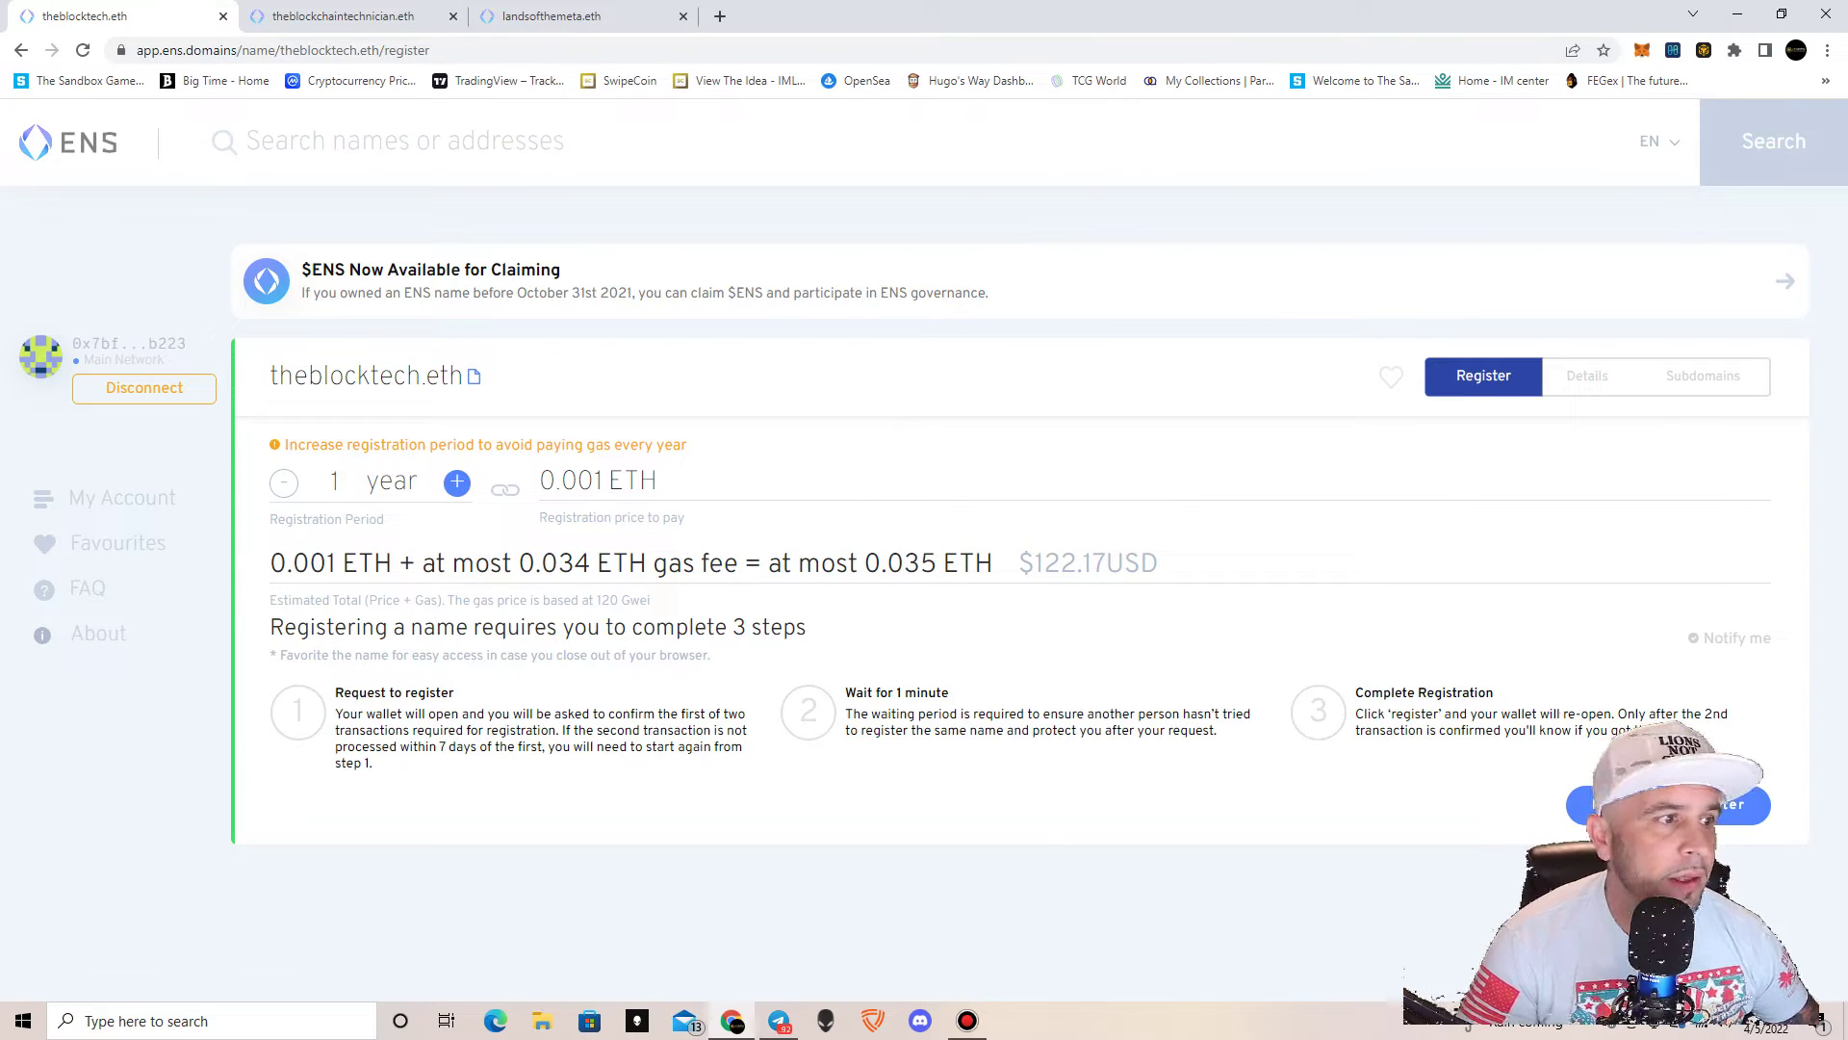
Step: Increase the registration period for theblocktech.eth to 10 years
left_click(457, 483)
double_click(457, 452)
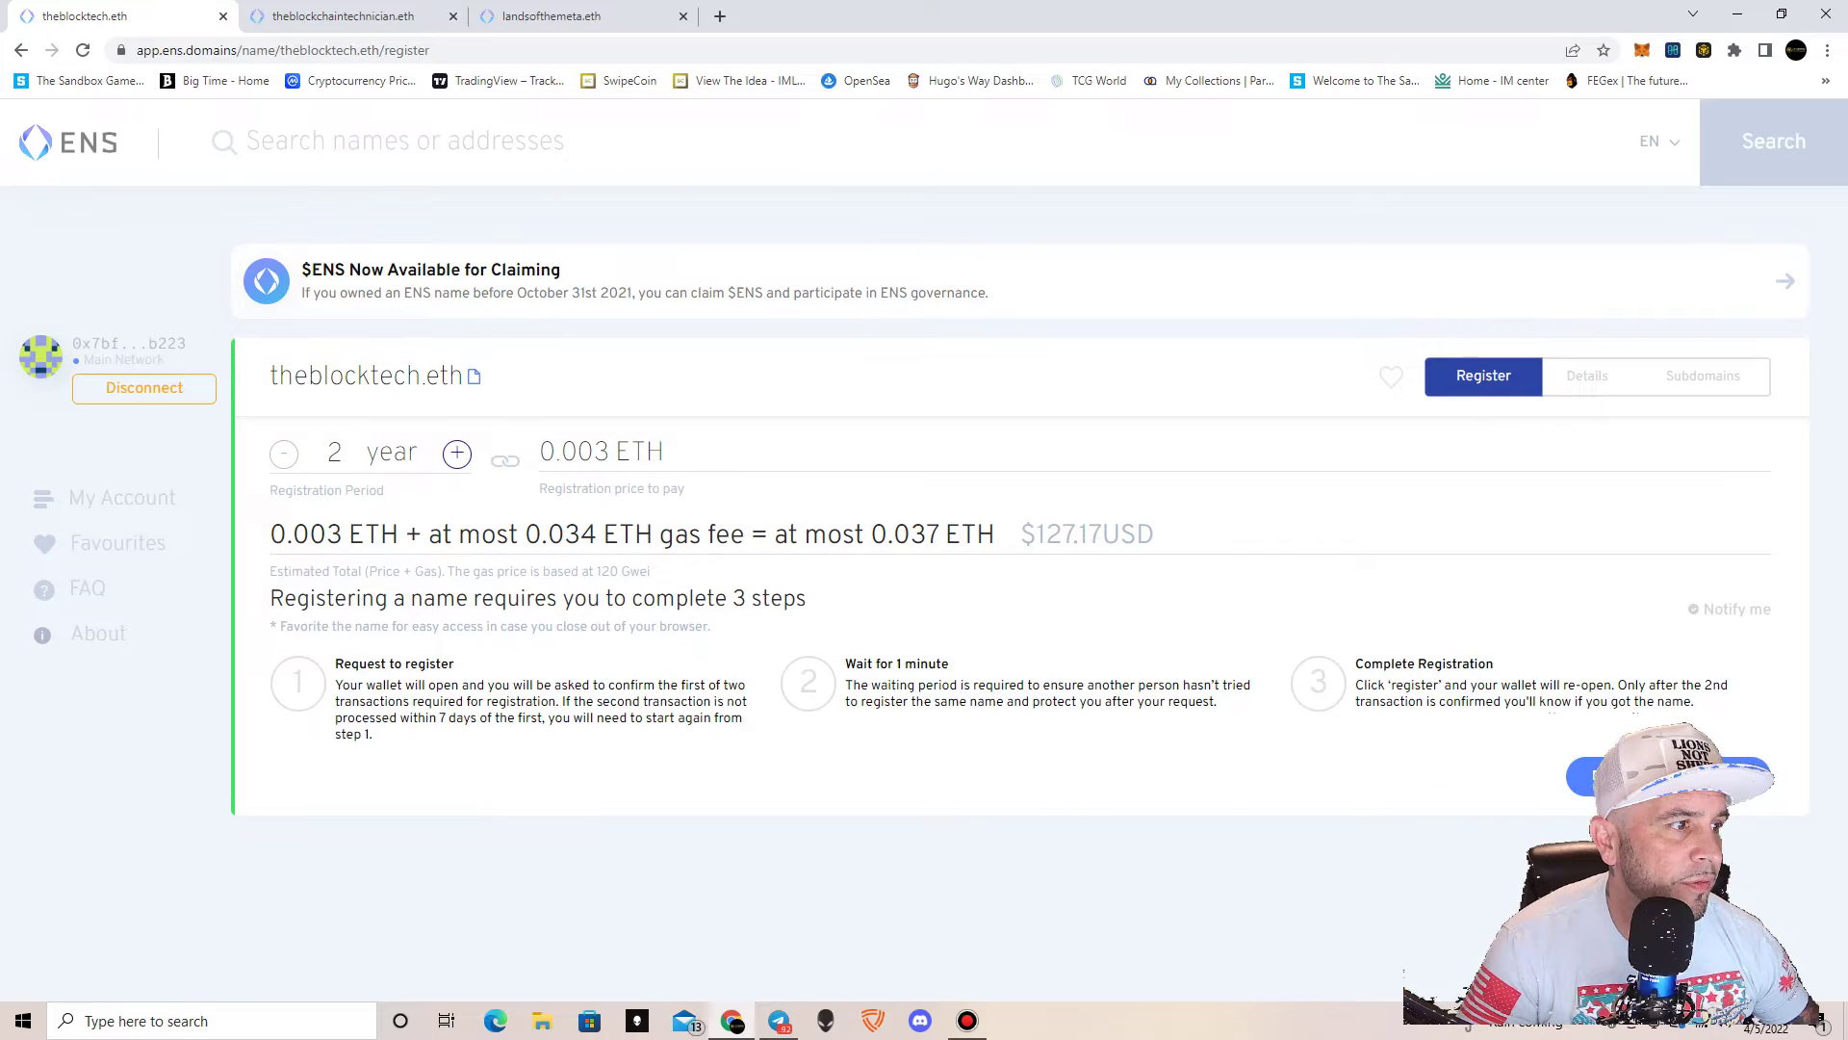
left_click(457, 452)
double_click(458, 452)
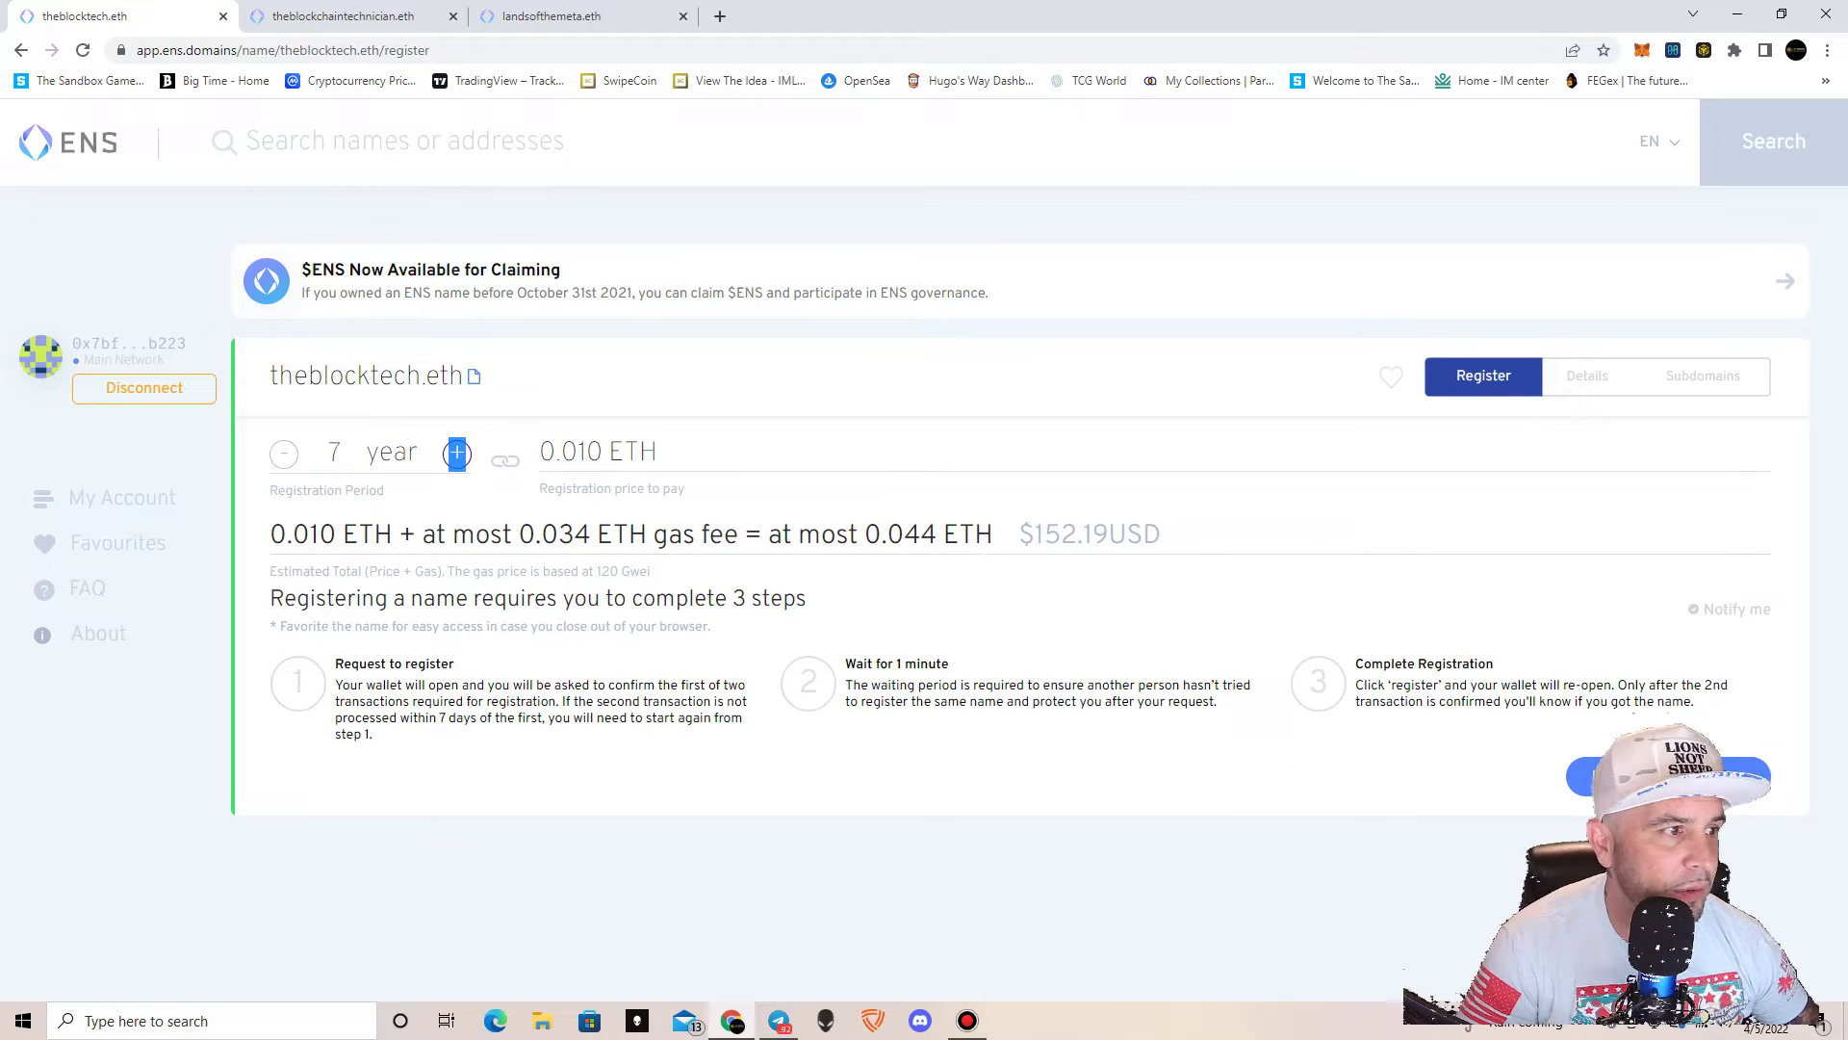
left_click(457, 453)
left_click(457, 453)
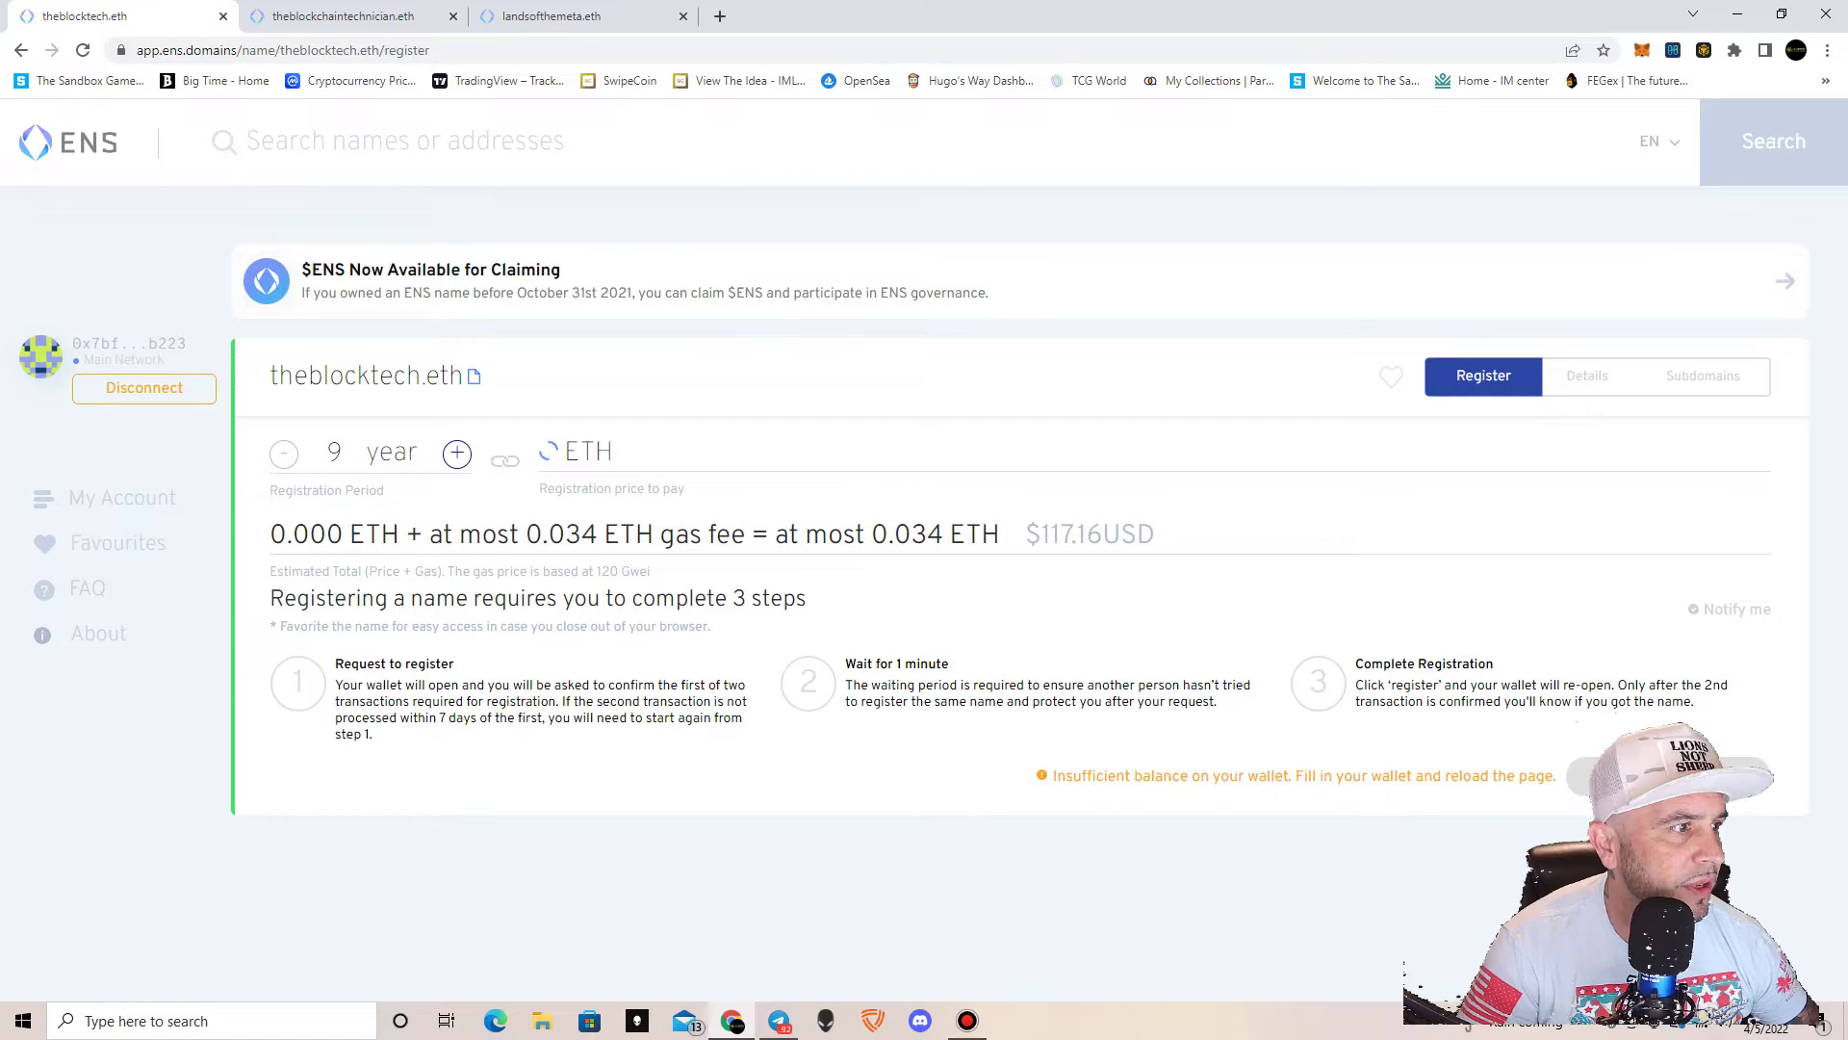
left_click(458, 452)
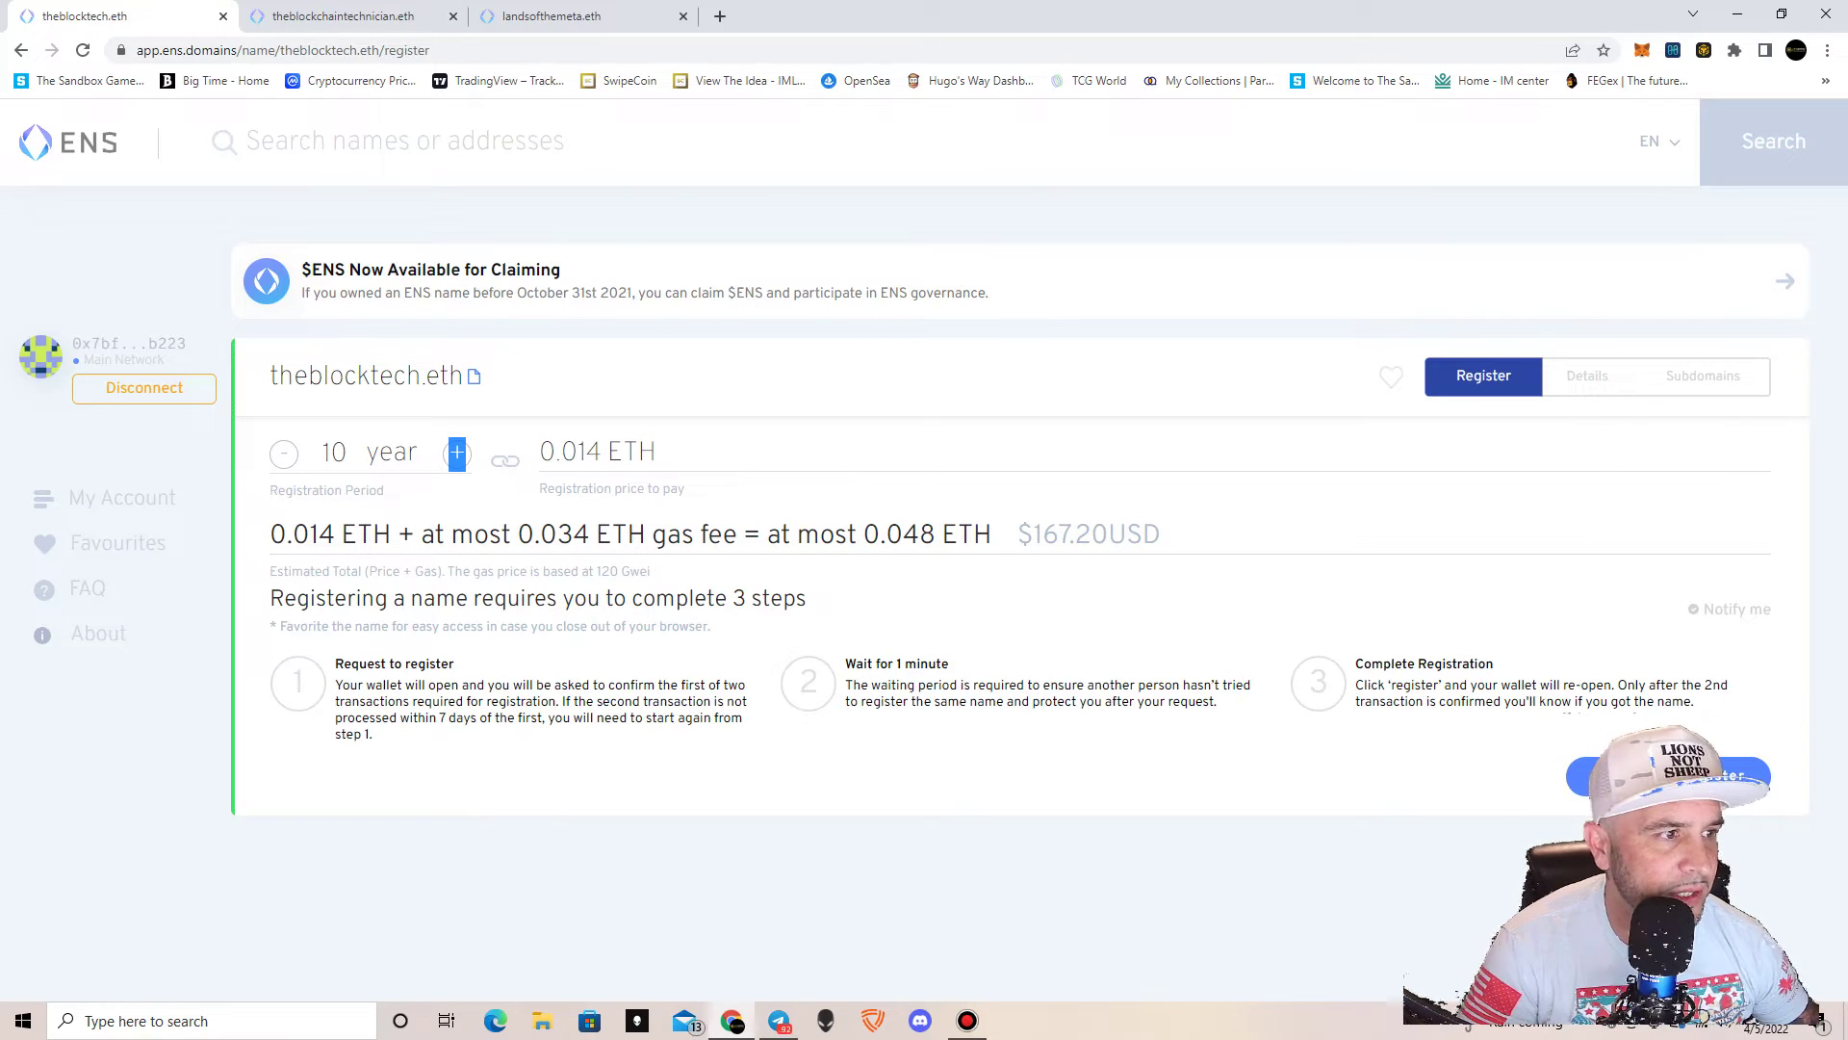
Step: Reduce the registration period for theblocktech.eth to 5 years
left_click(284, 453)
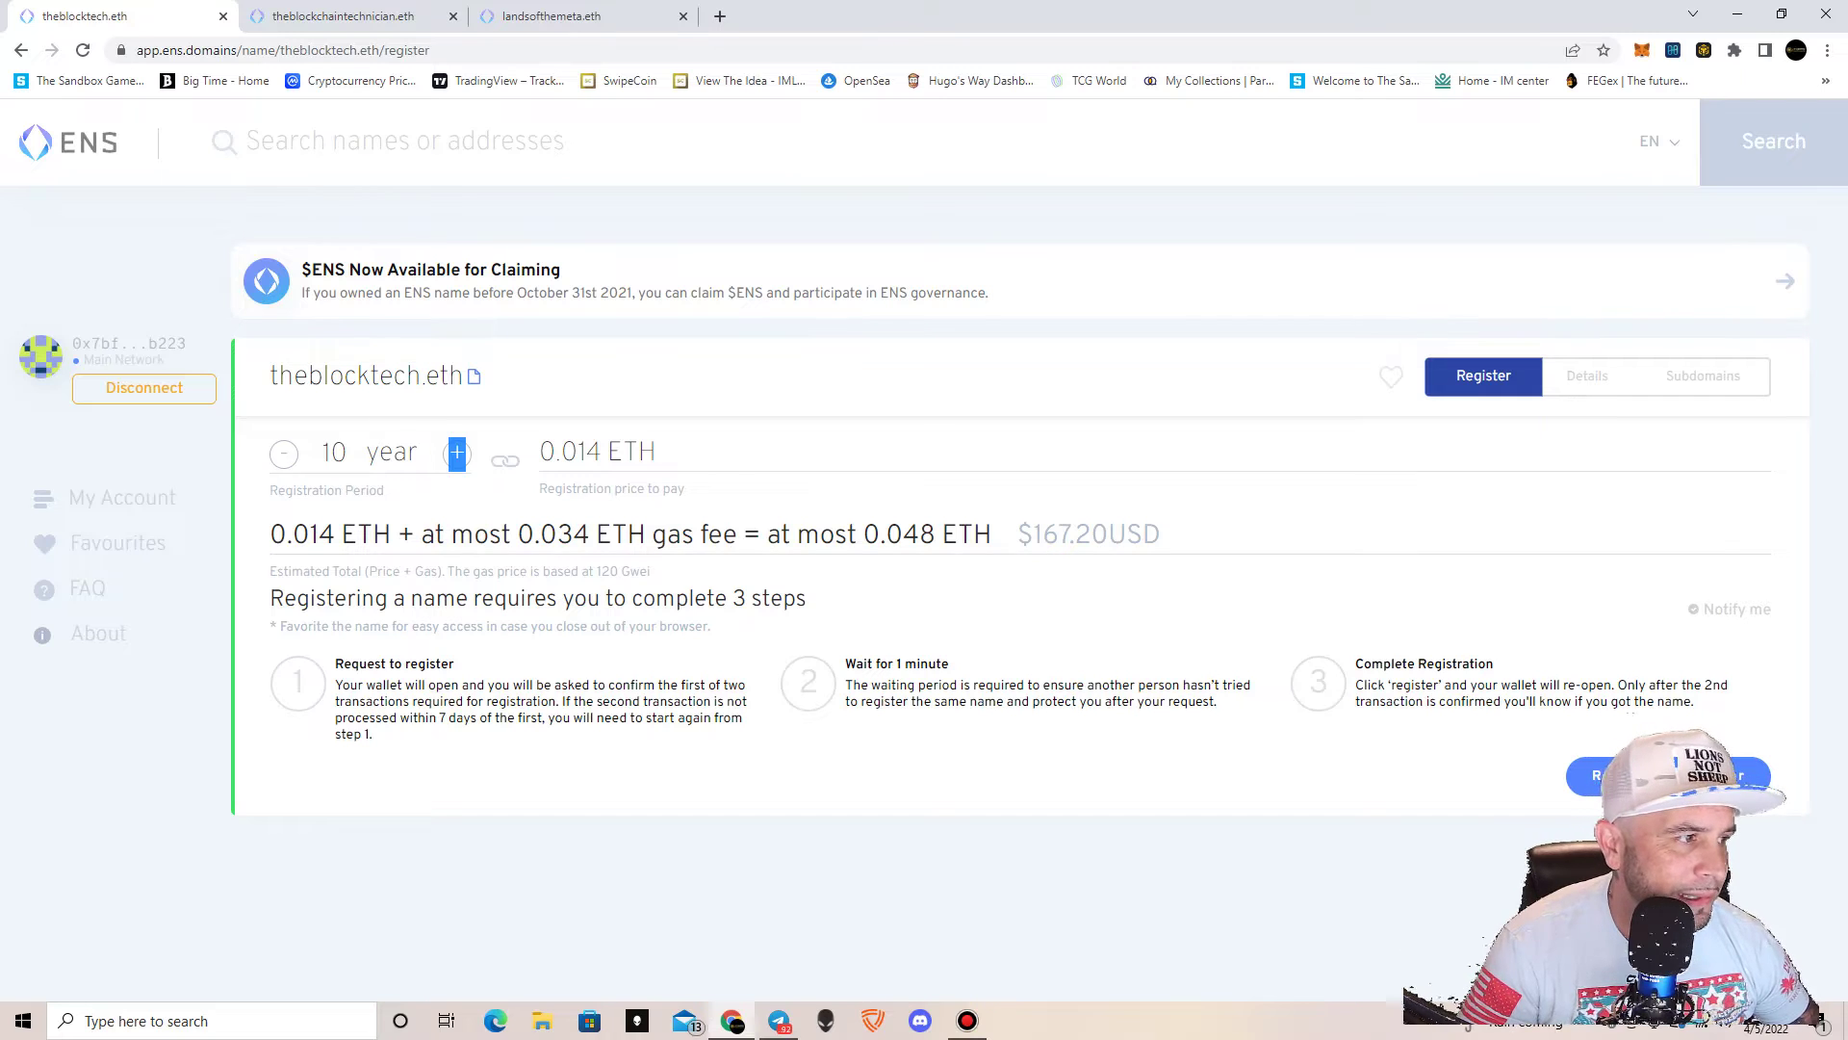
left_click(284, 452)
left_click(284, 452)
left_click(284, 452)
left_click(284, 453)
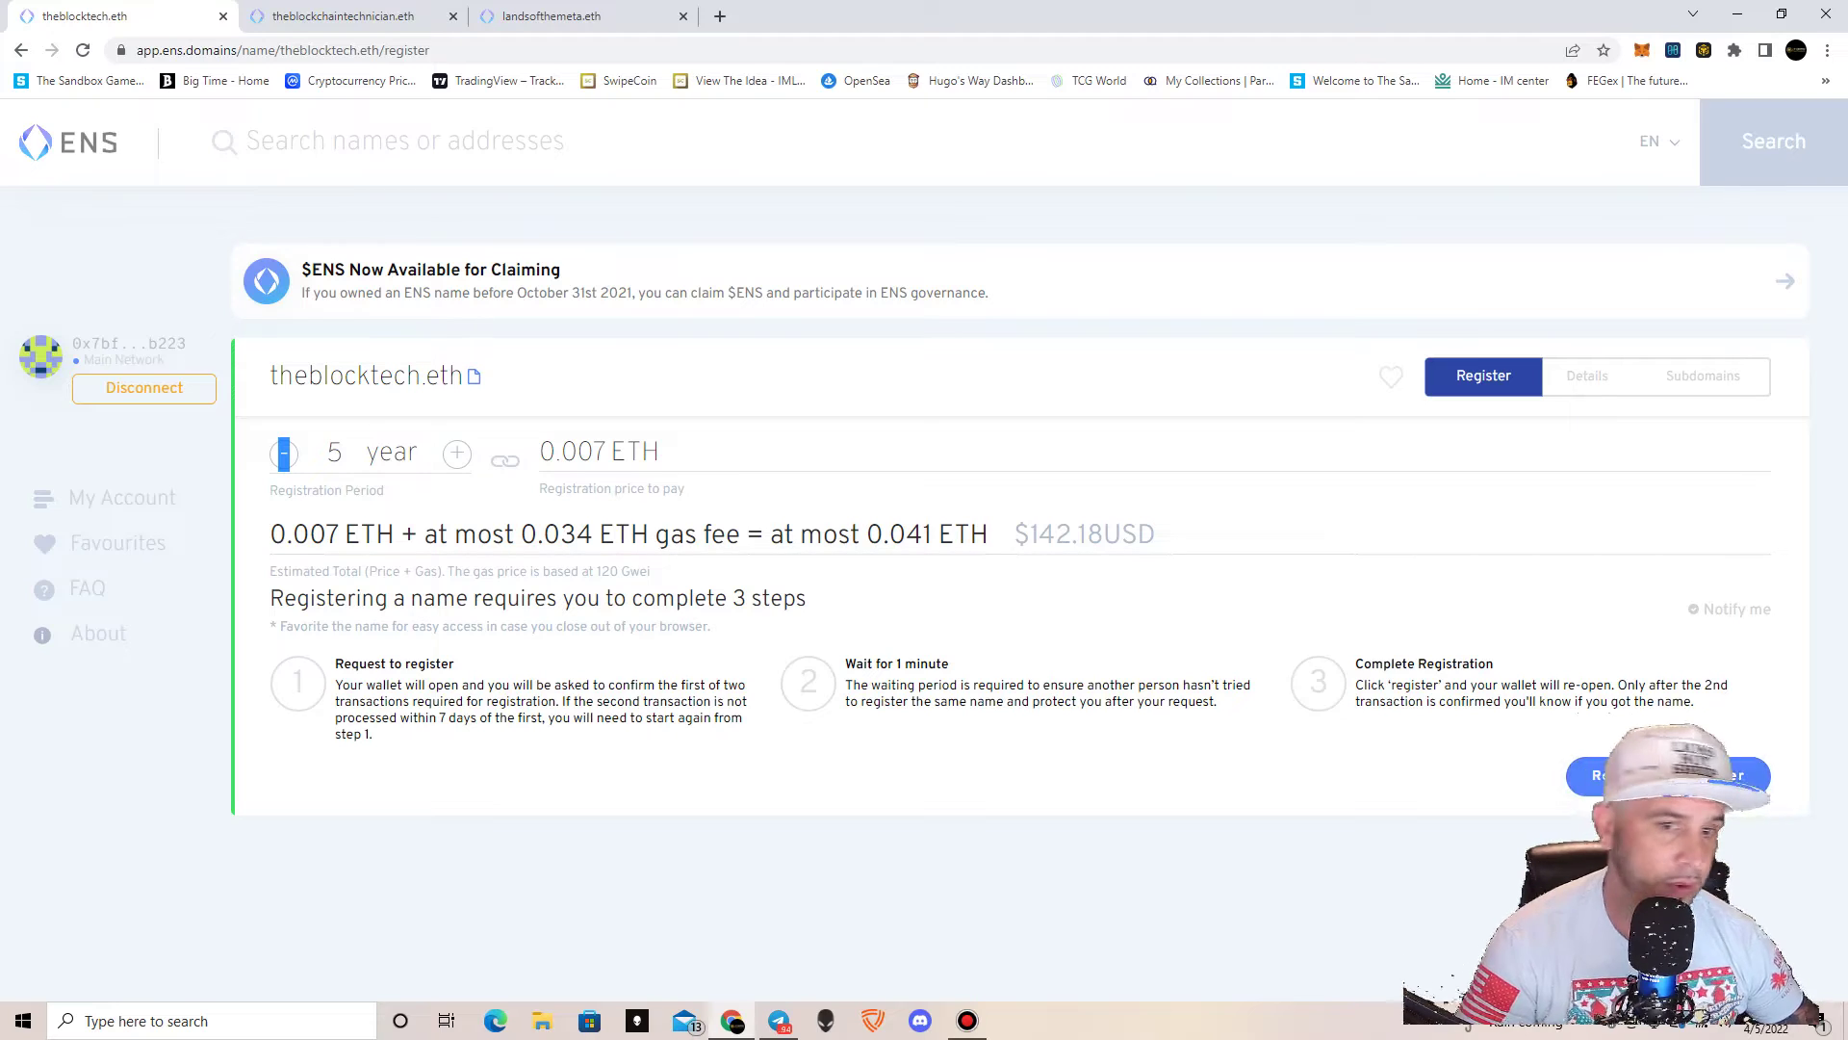
Step: Request to register theblocktech.eth and approve the commit transaction in the MetaMask wallet
left_click(1732, 776)
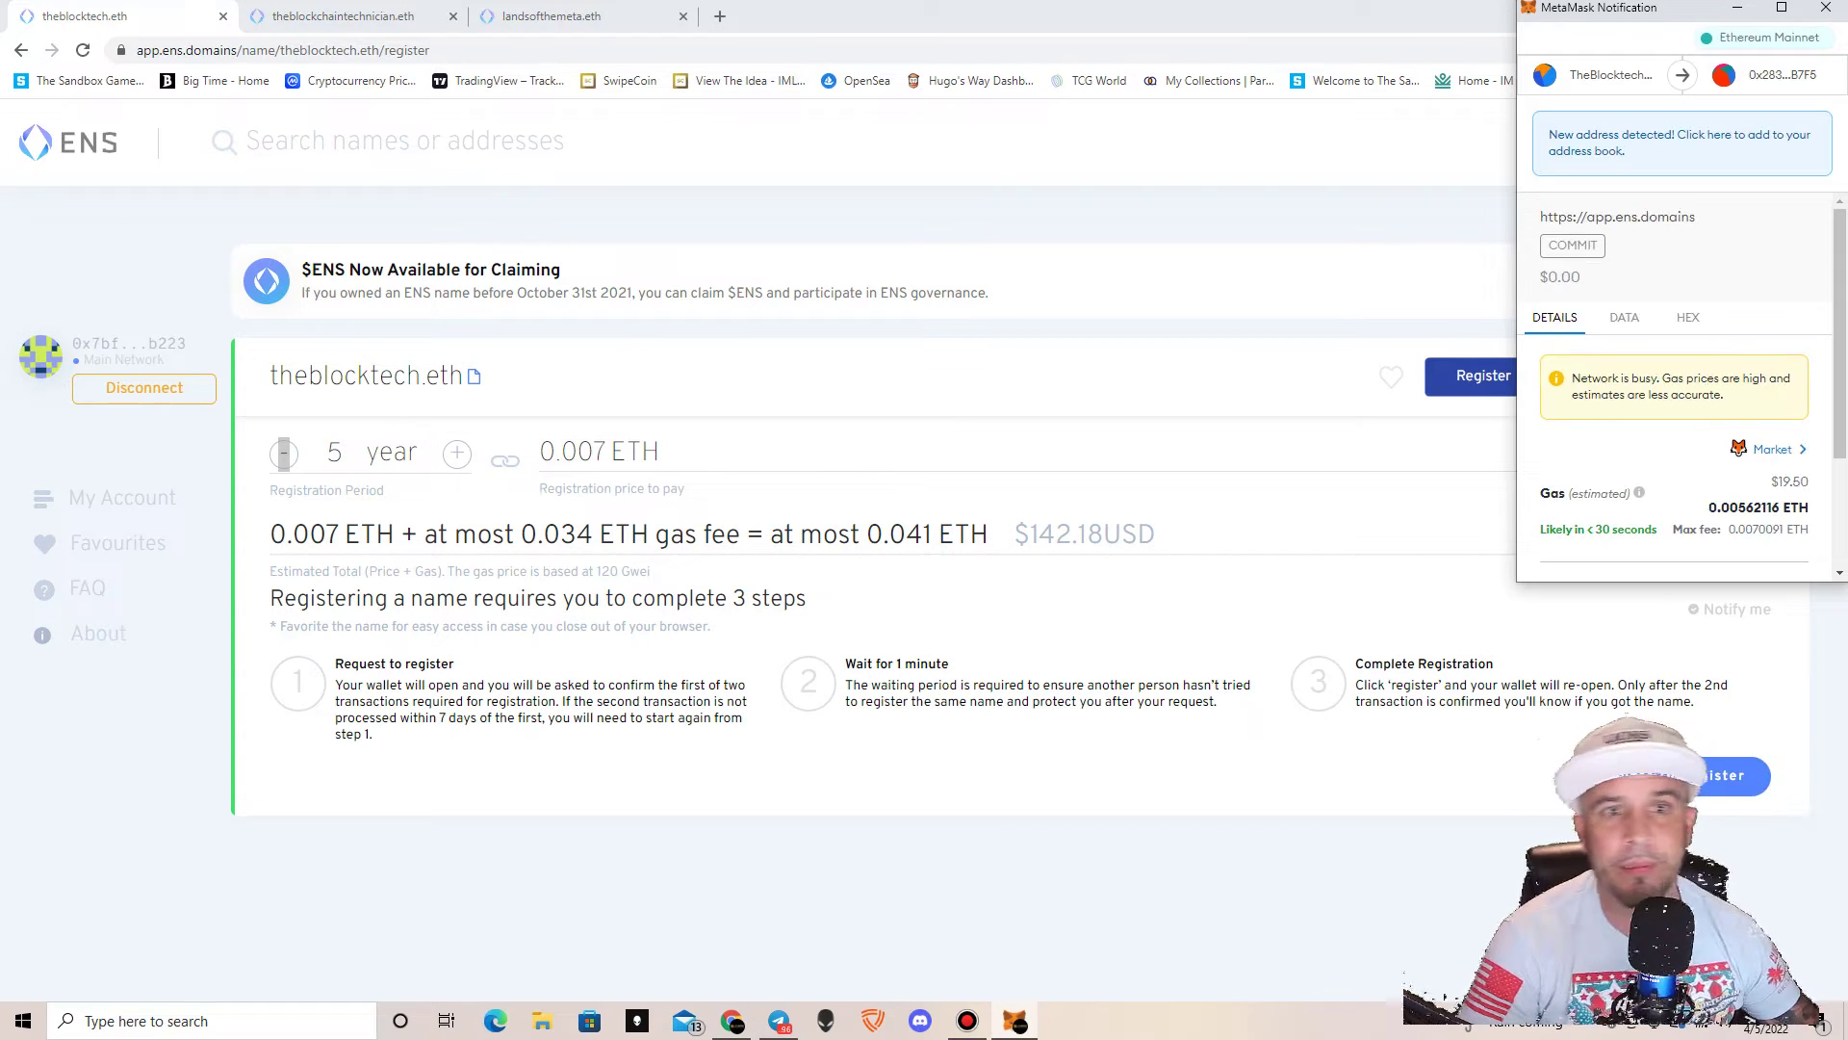
scroll(1680, 385, "down", 2)
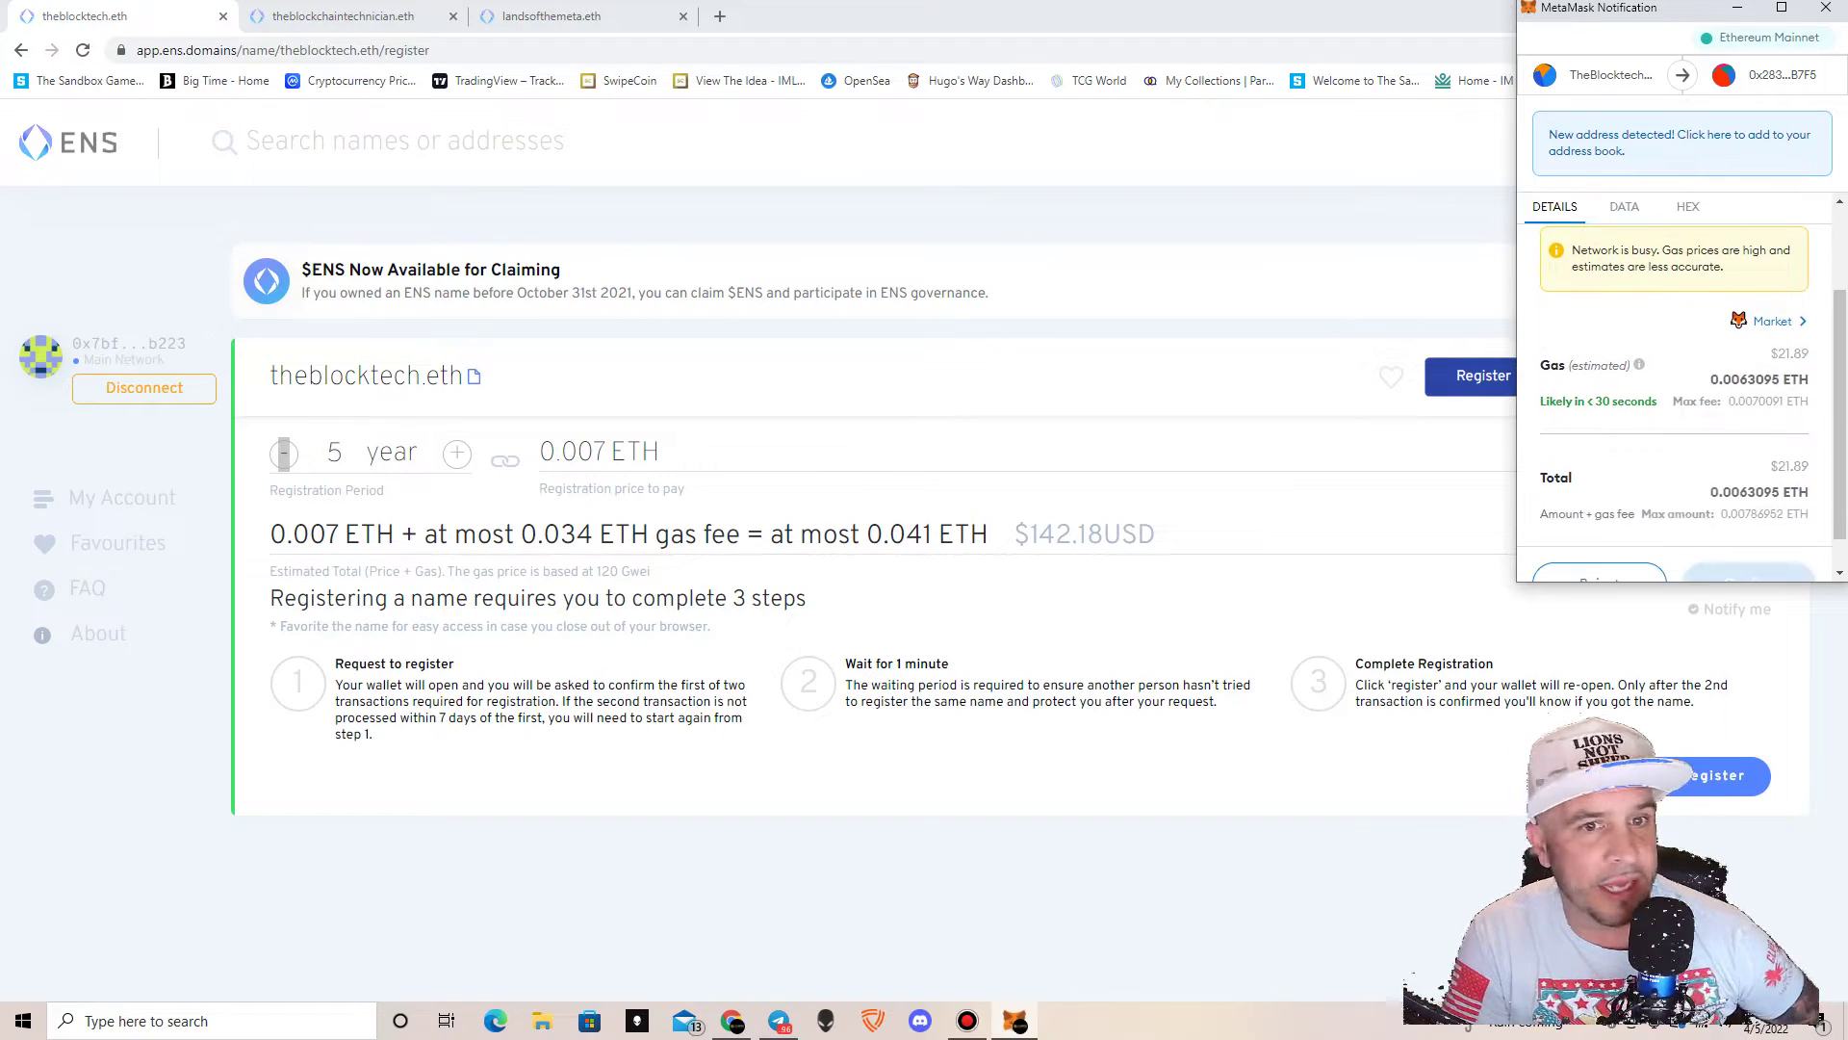
scroll(1679, 385, "down", 1)
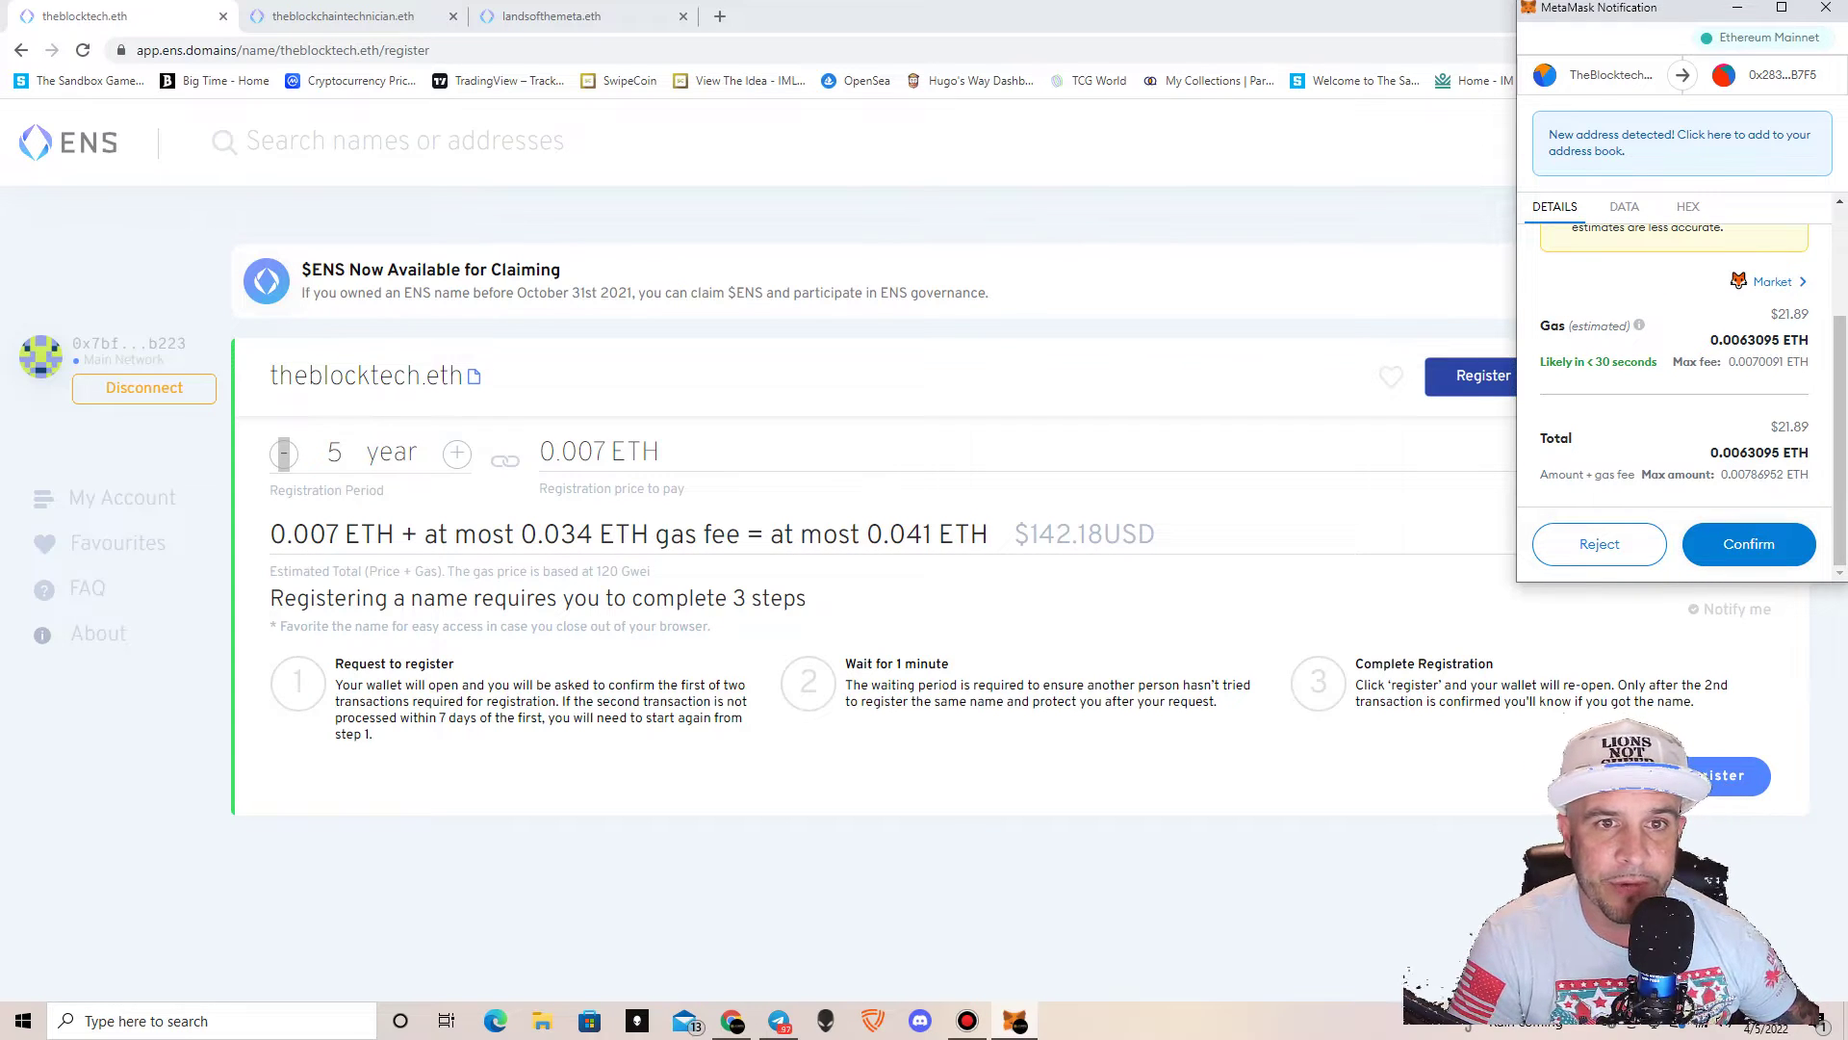
left_click(1750, 544)
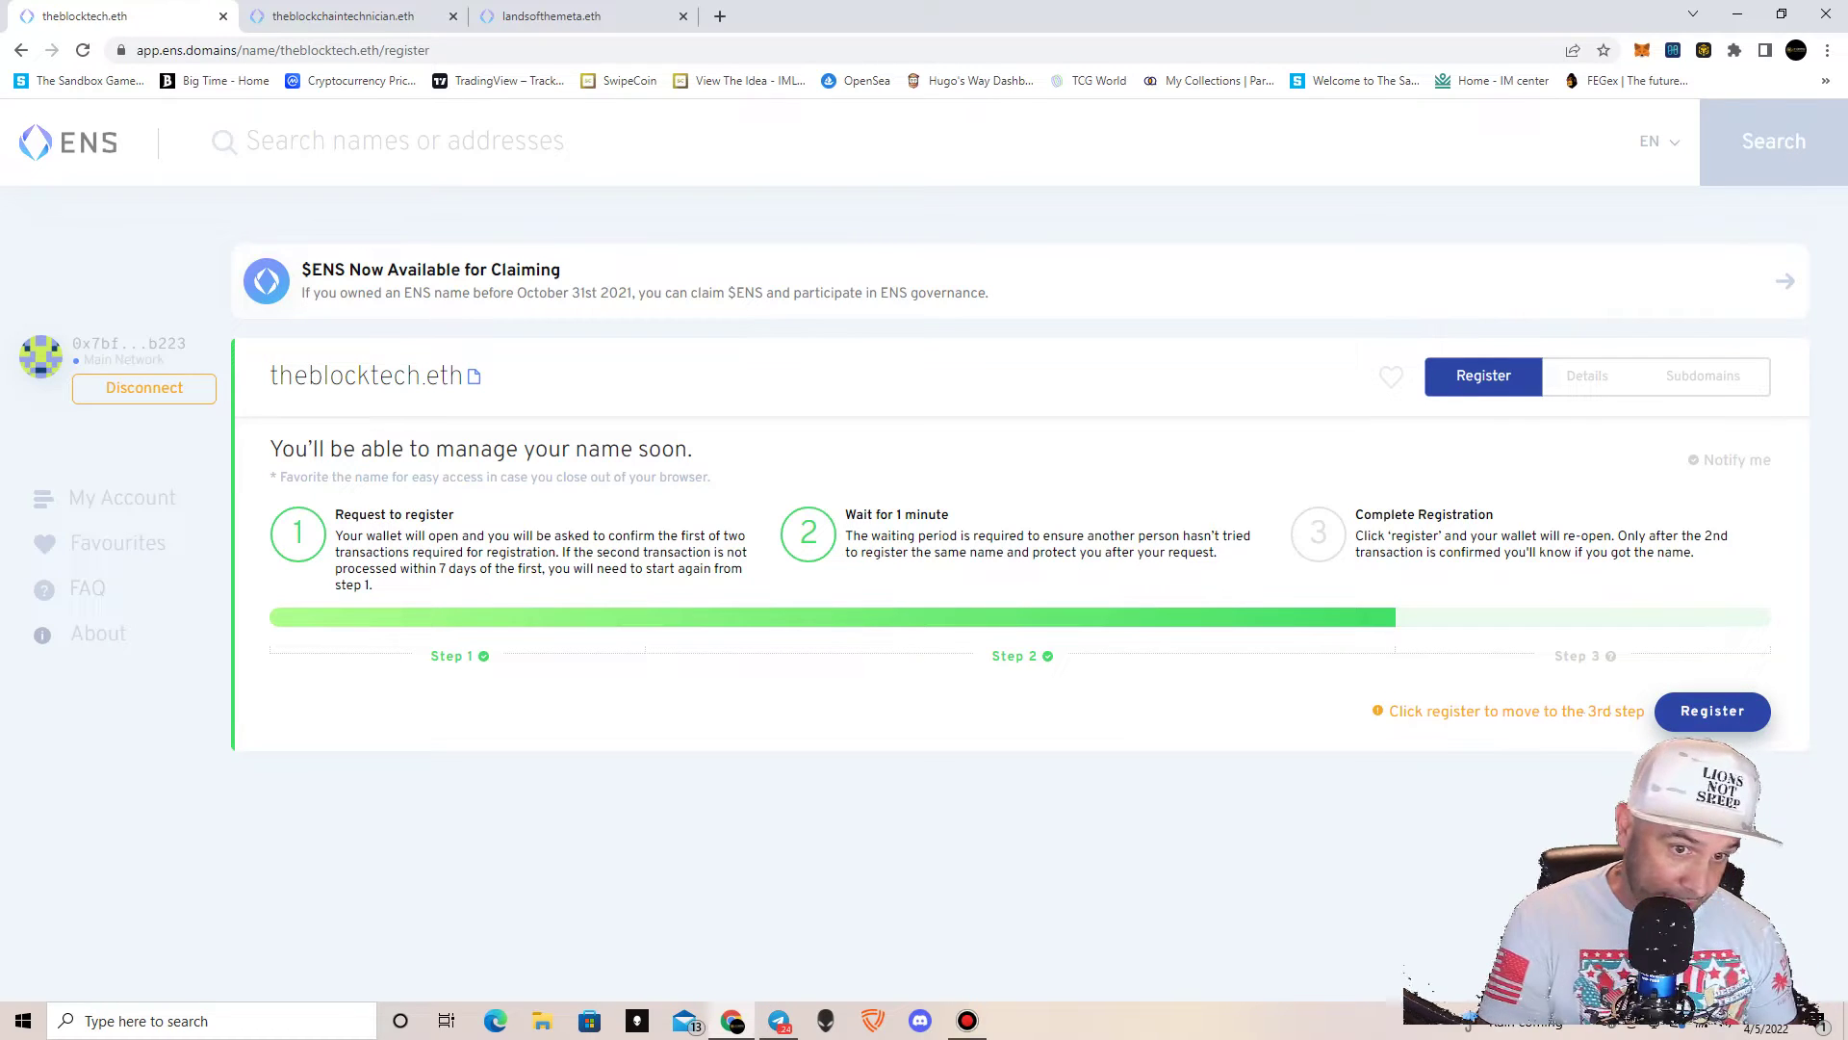
Step: Start the third registration step for theblocktech.eth and review the gas fee and total of its MetaMask transaction
left_click(1713, 710)
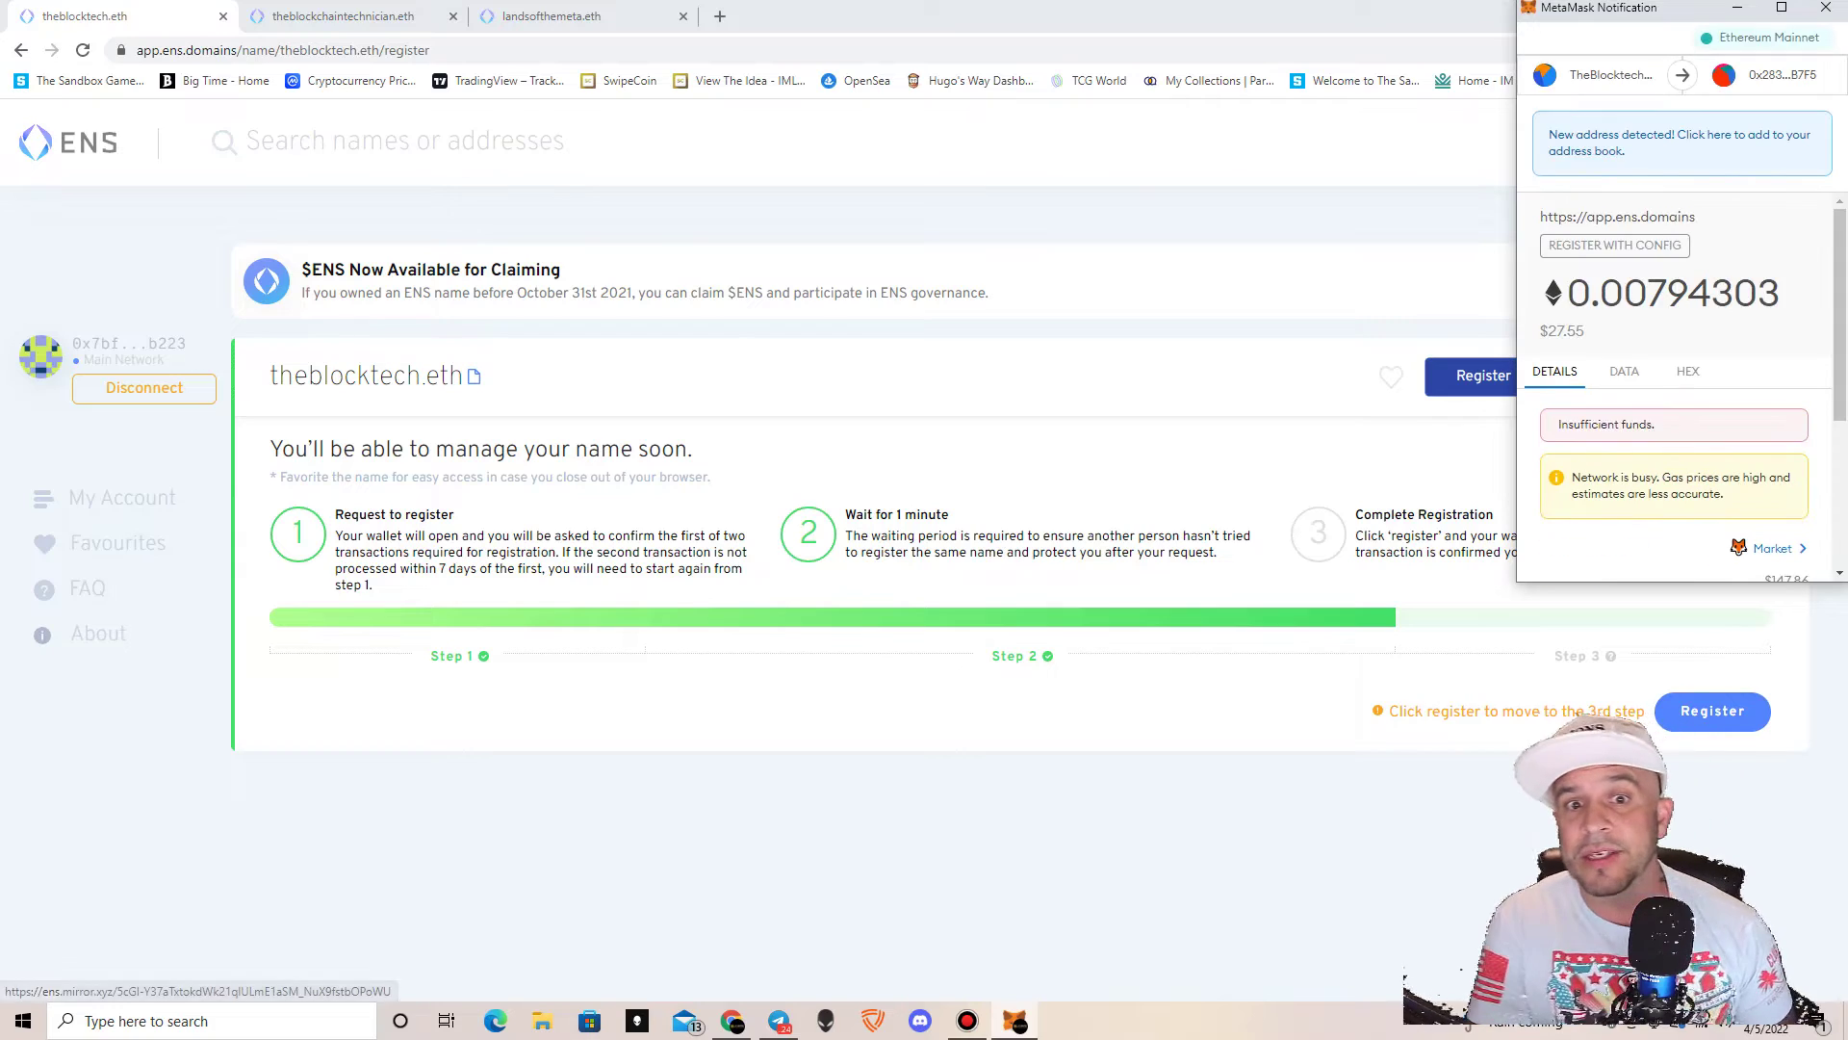
scroll(1679, 385, "down", 1)
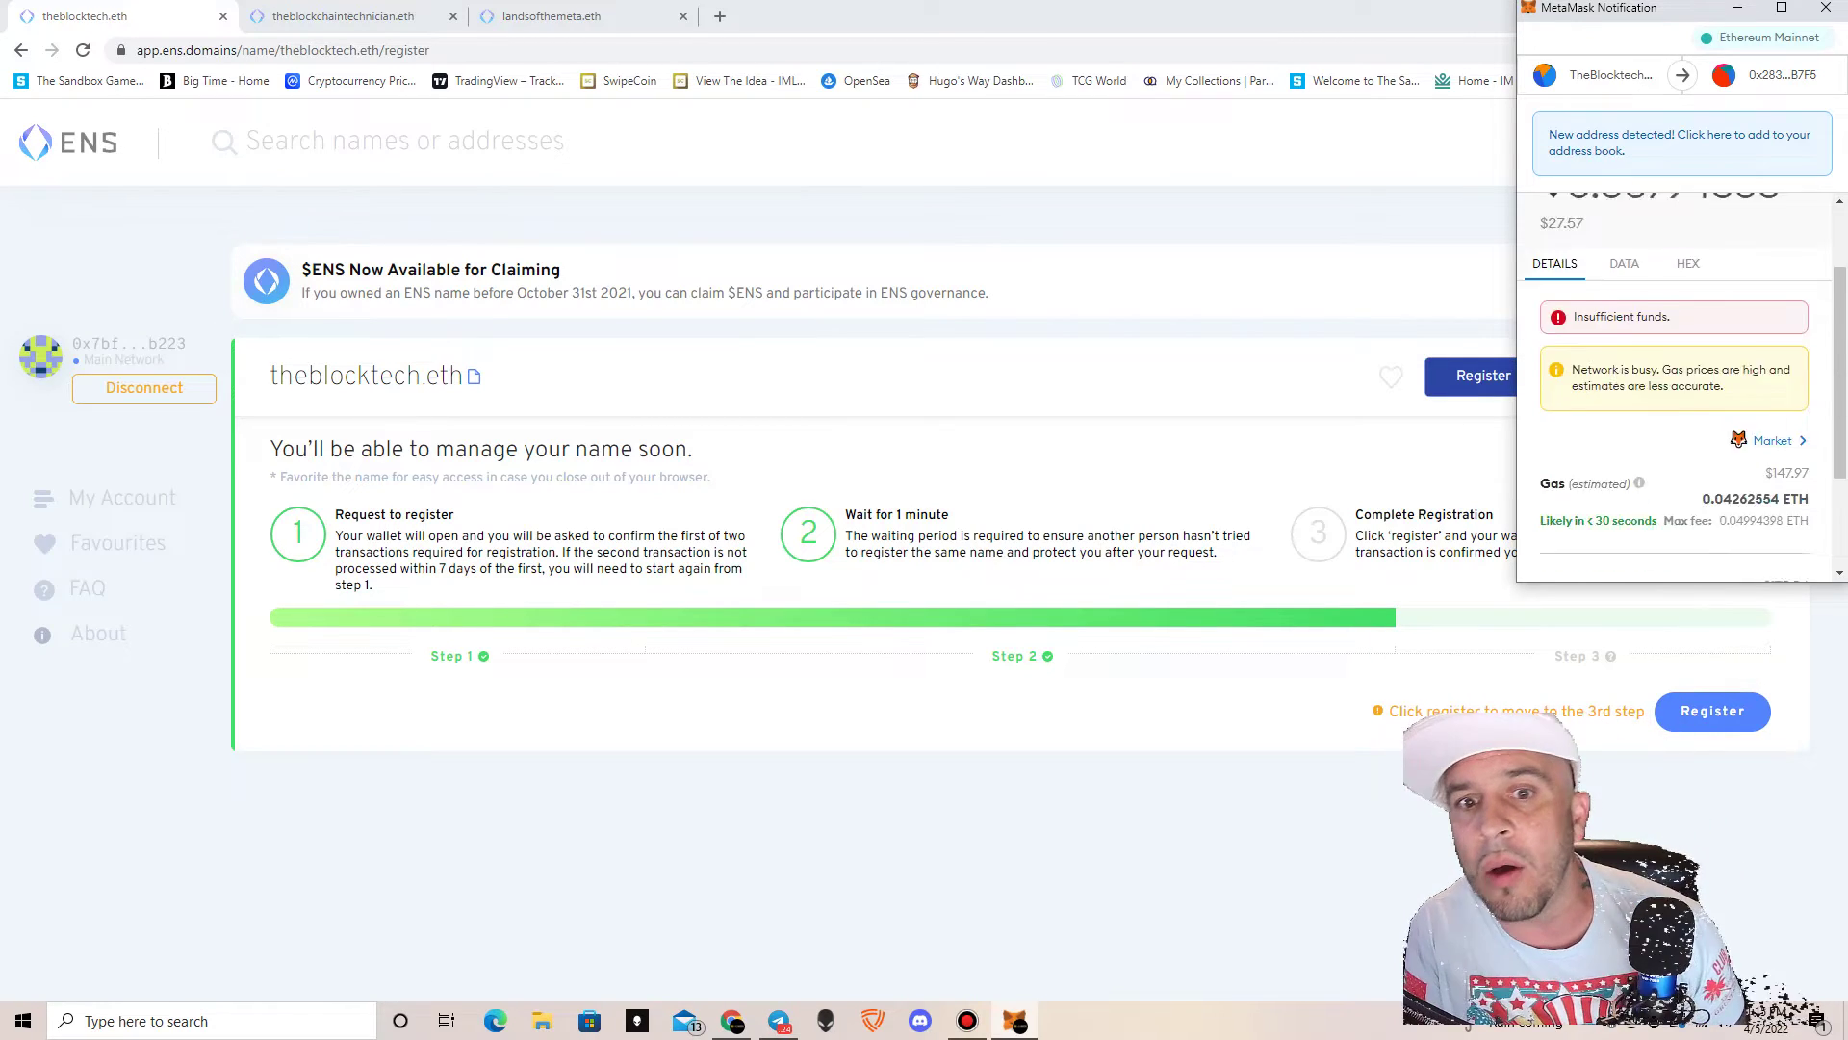
scroll(1680, 385, "down", 2)
scroll(1680, 385, "up", 4)
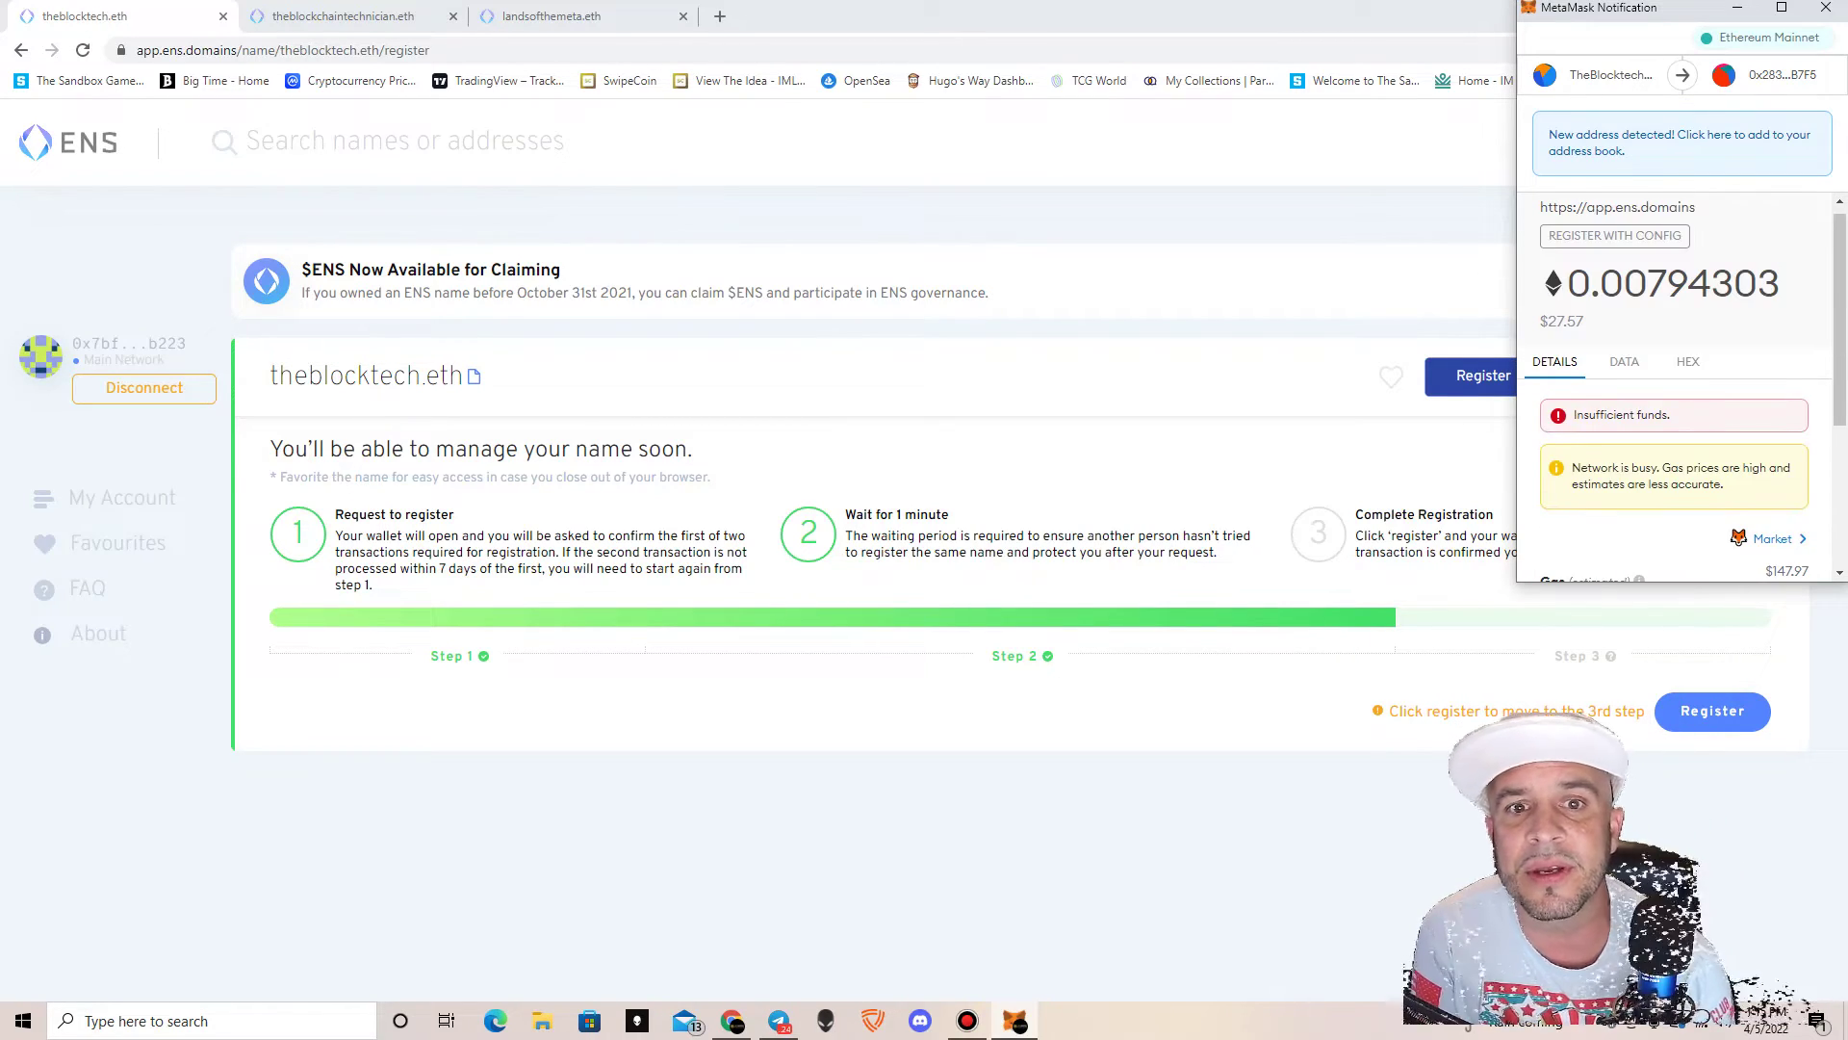
scroll(1680, 385, "down", 3)
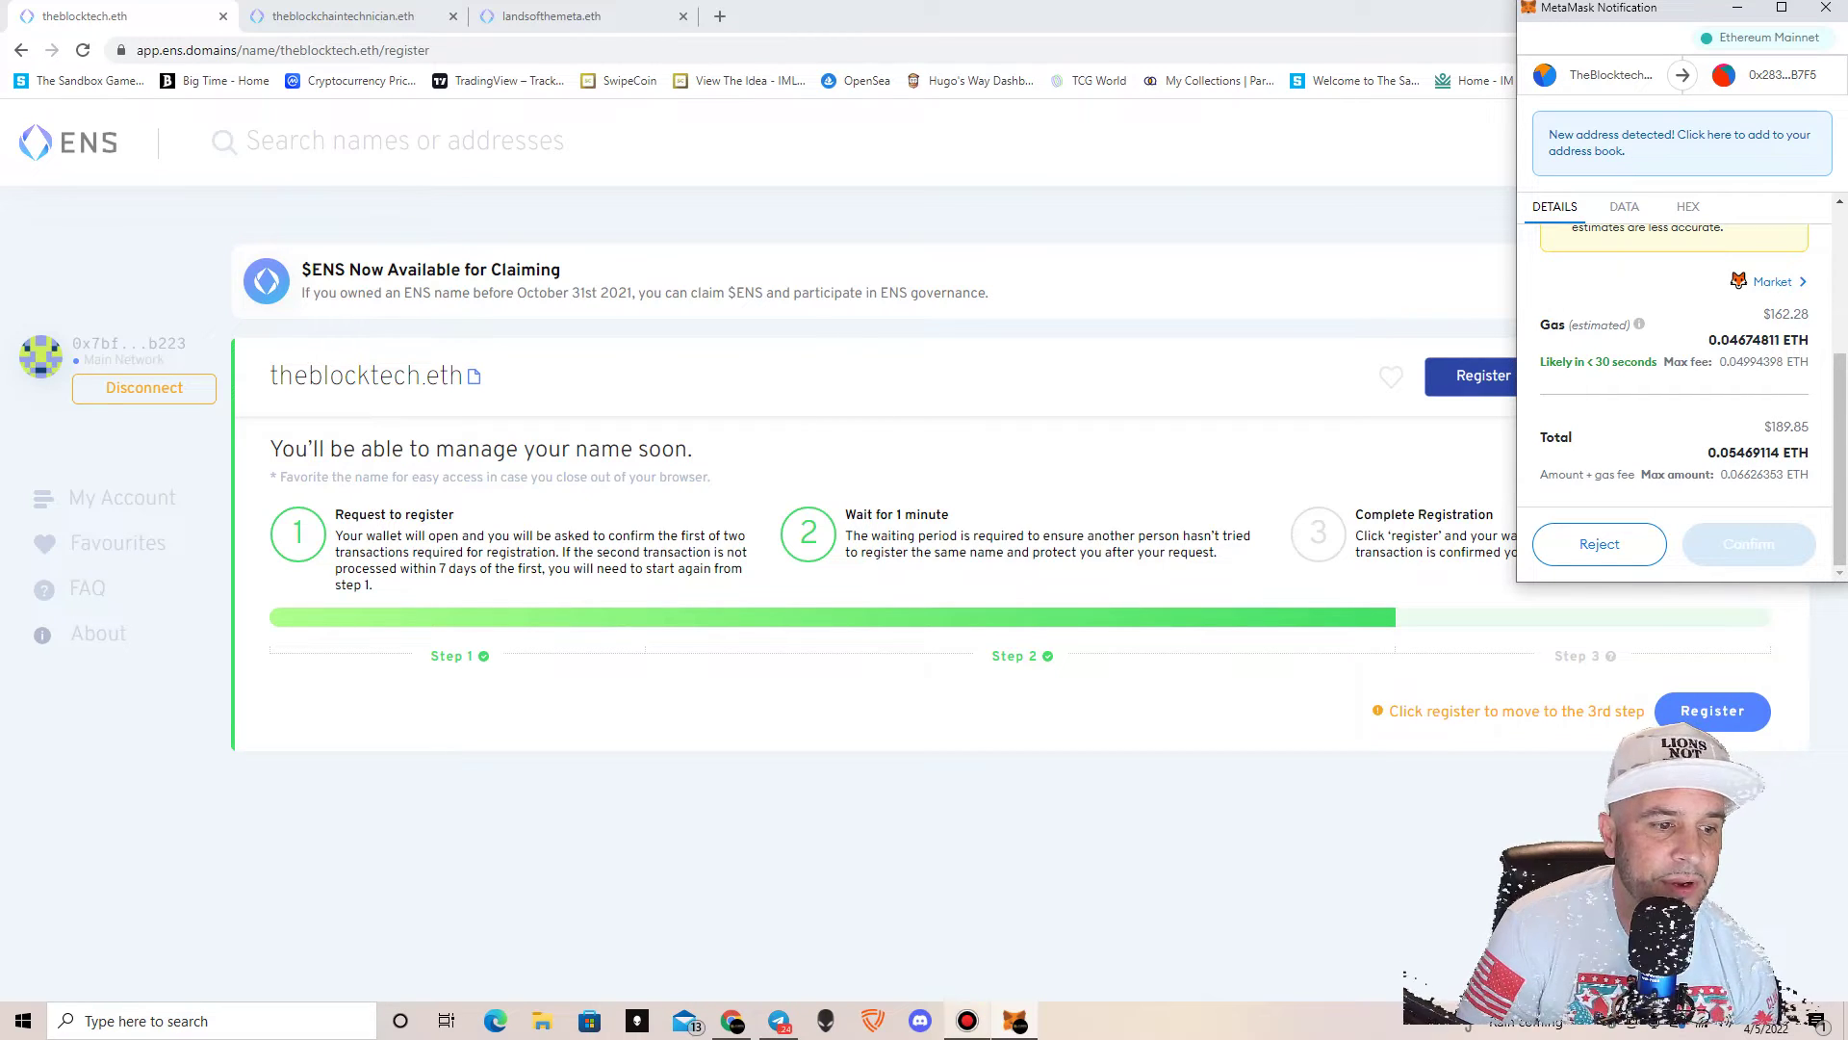
mouse_move(968, 1020)
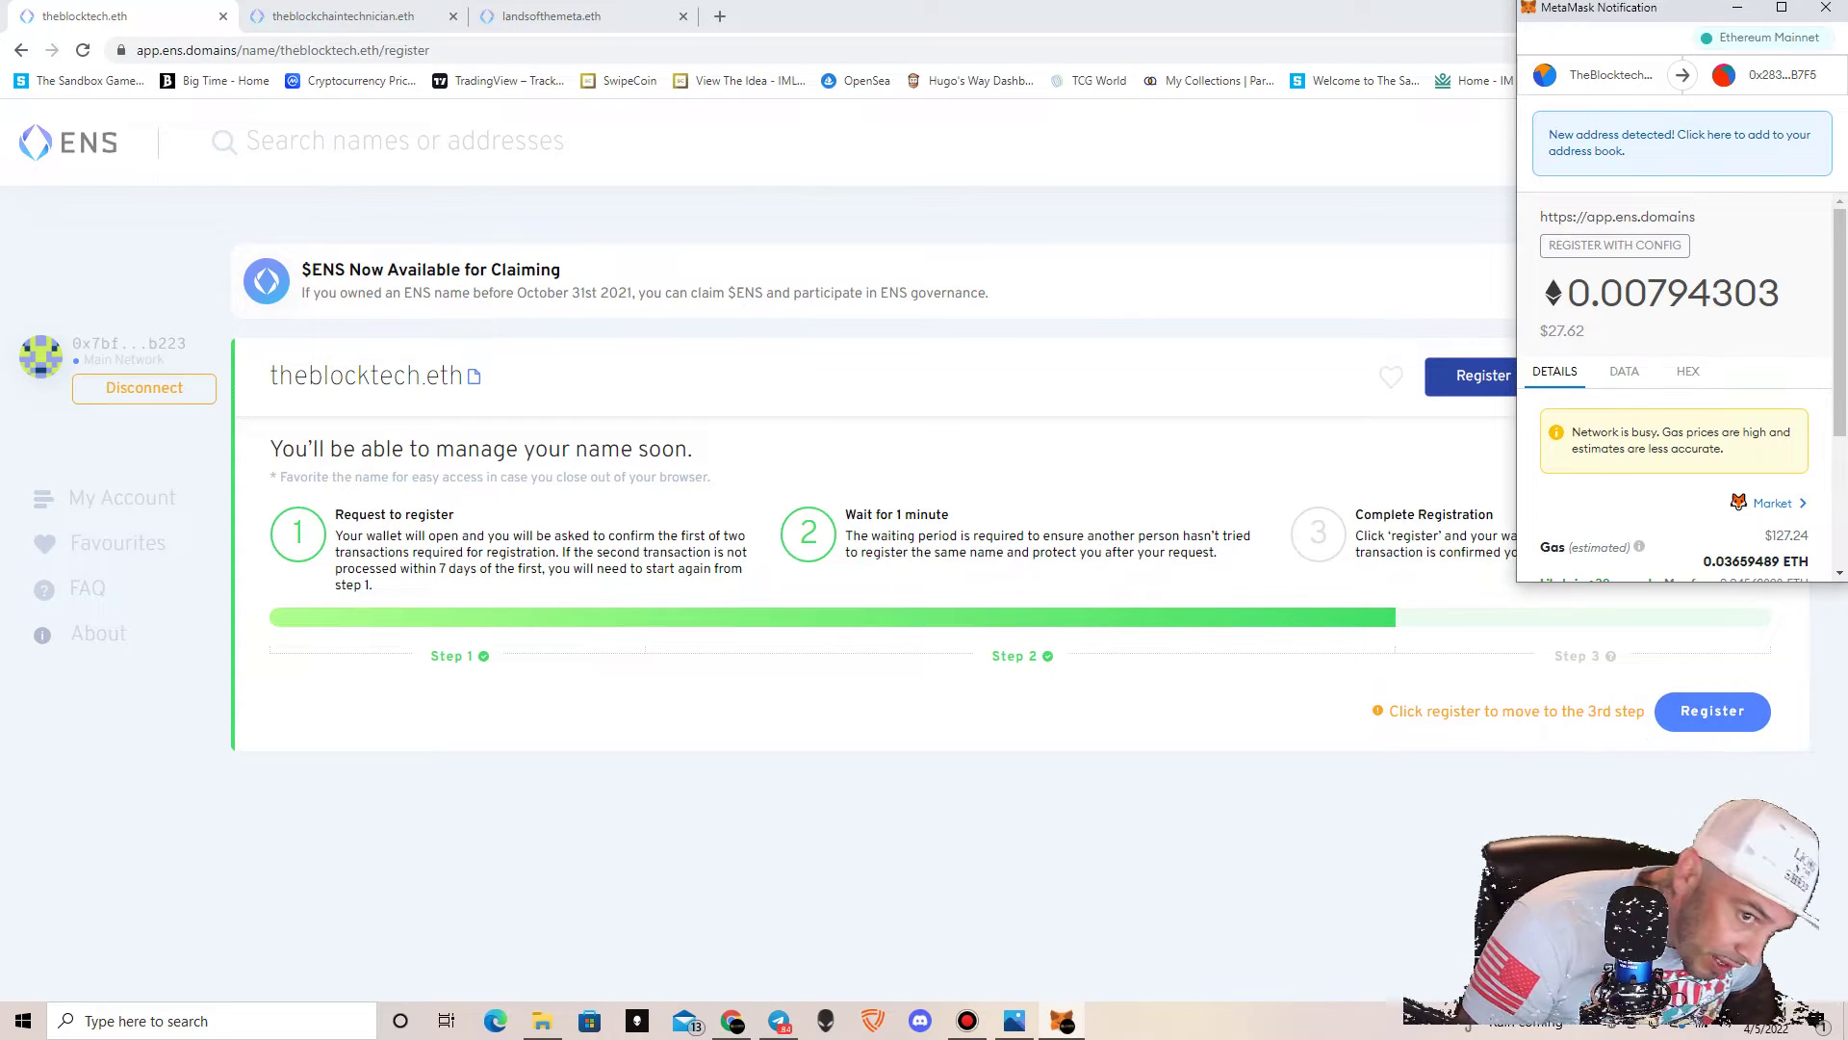
scroll(1680, 385, "down", 3)
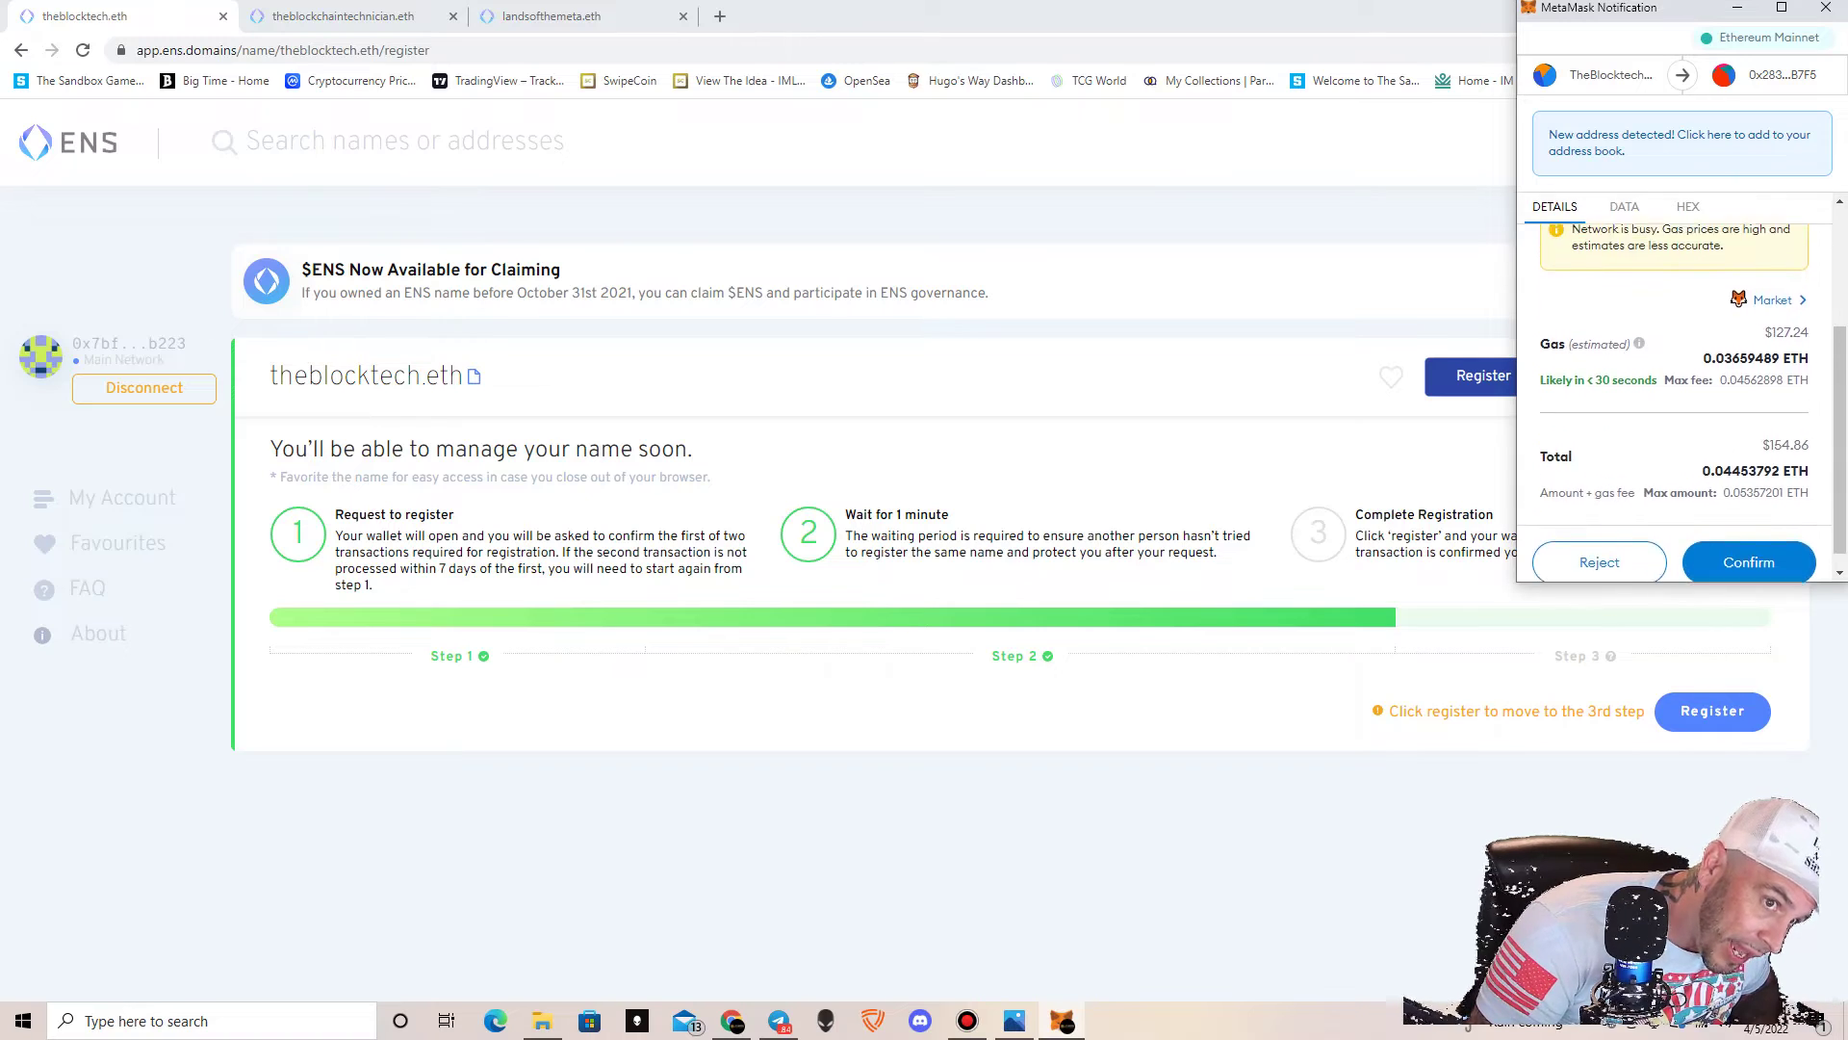
scroll(1679, 385, "up", 3)
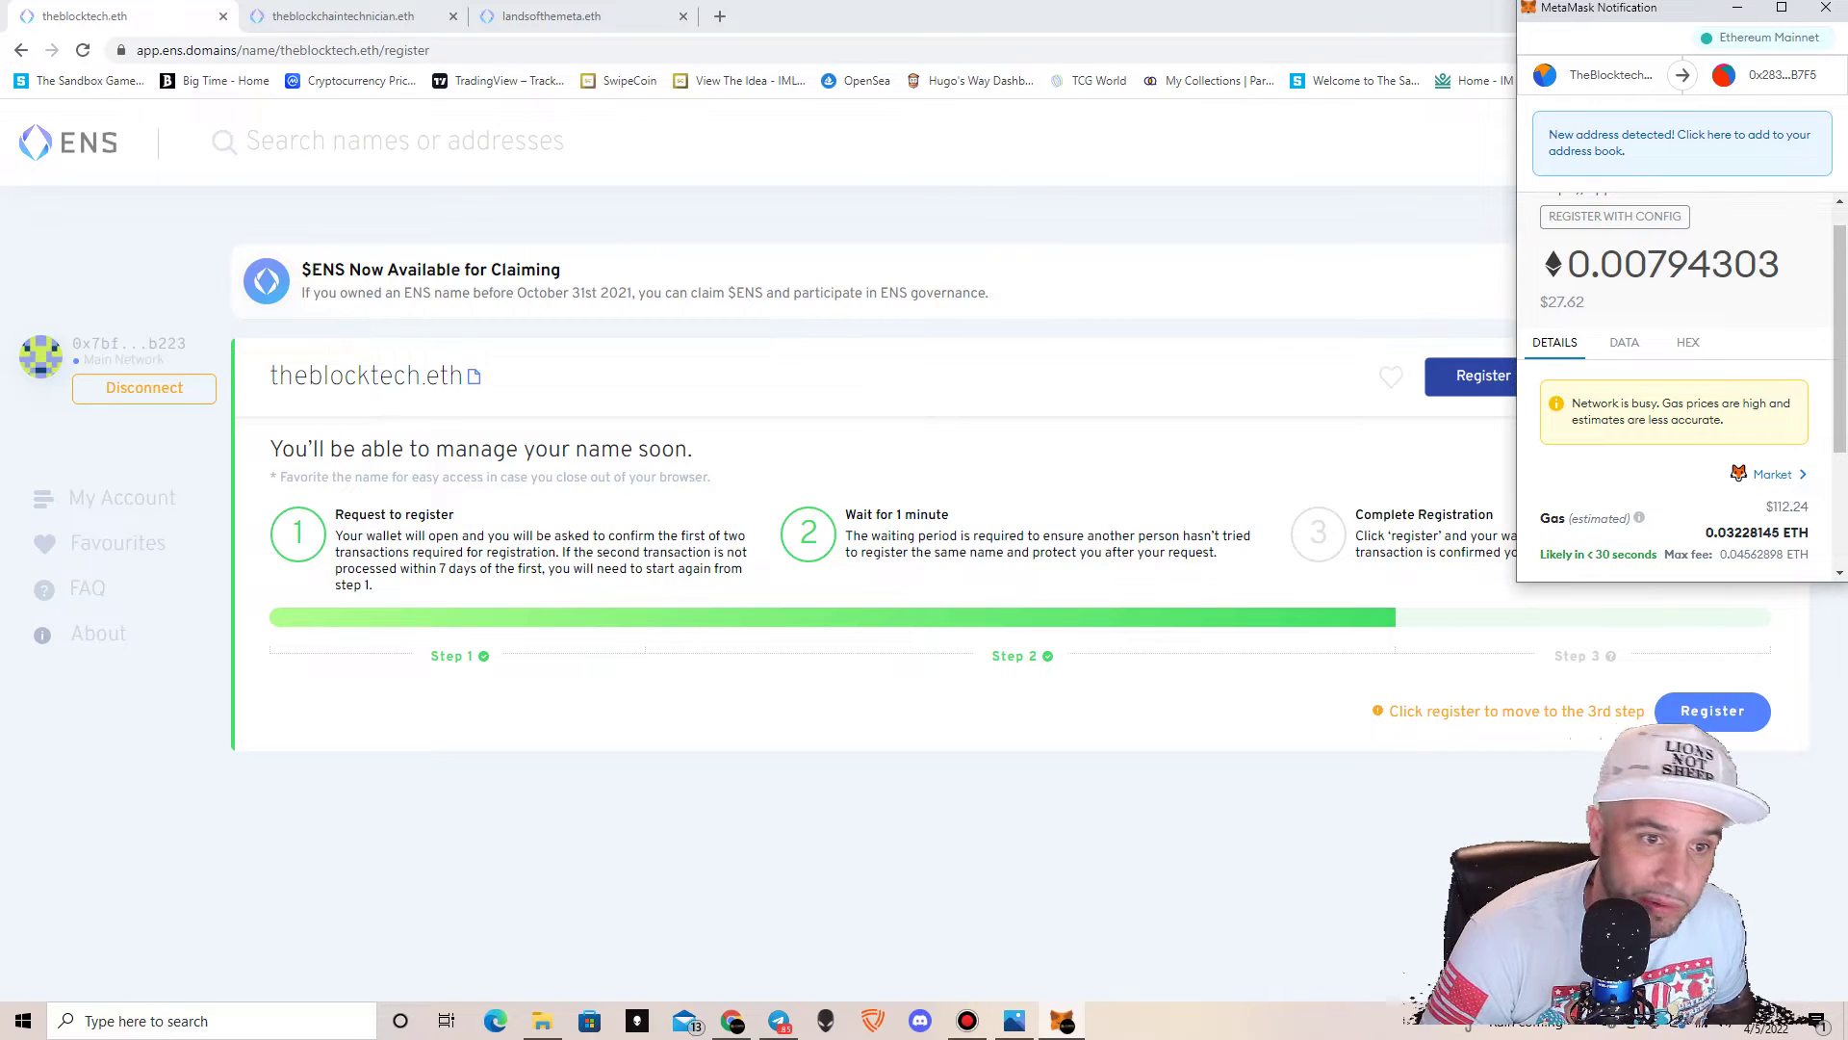
scroll(1680, 385, "down", 2)
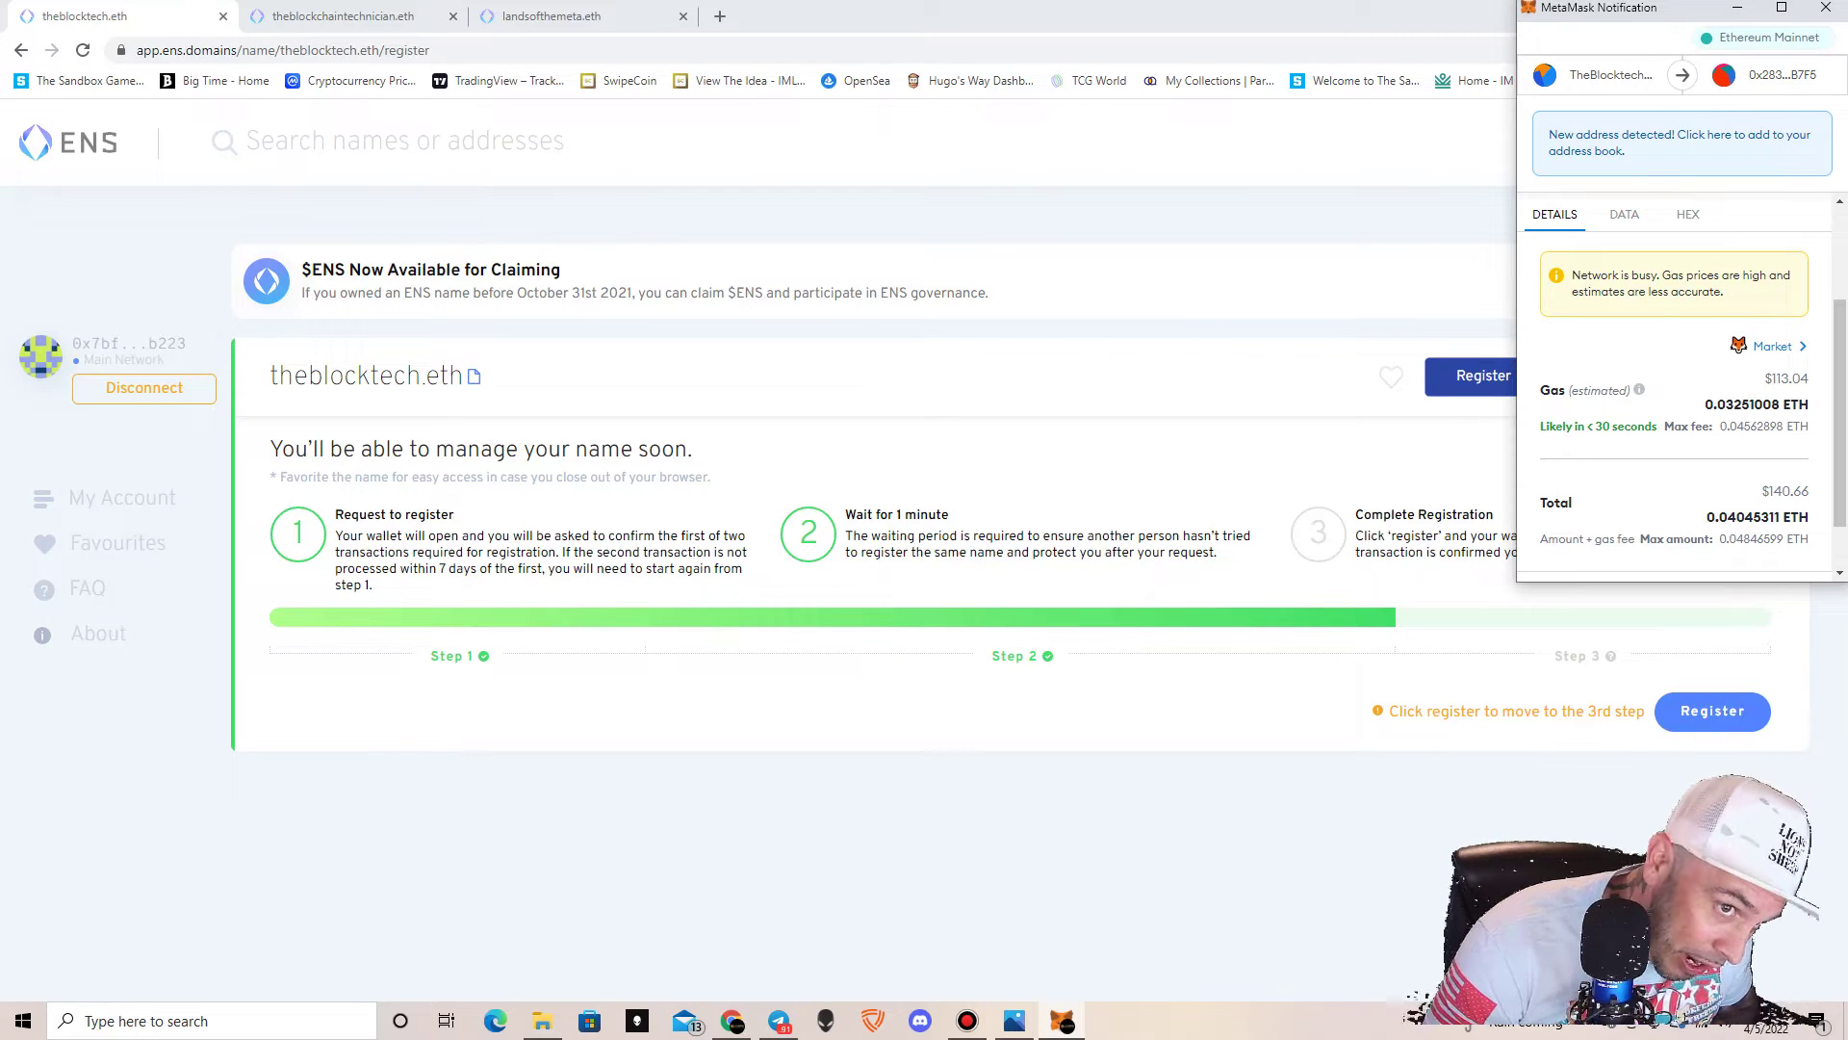
Step: Examine the gas fee options and advanced gas fee settings of the registration transaction without saving any change
left_click(1772, 345)
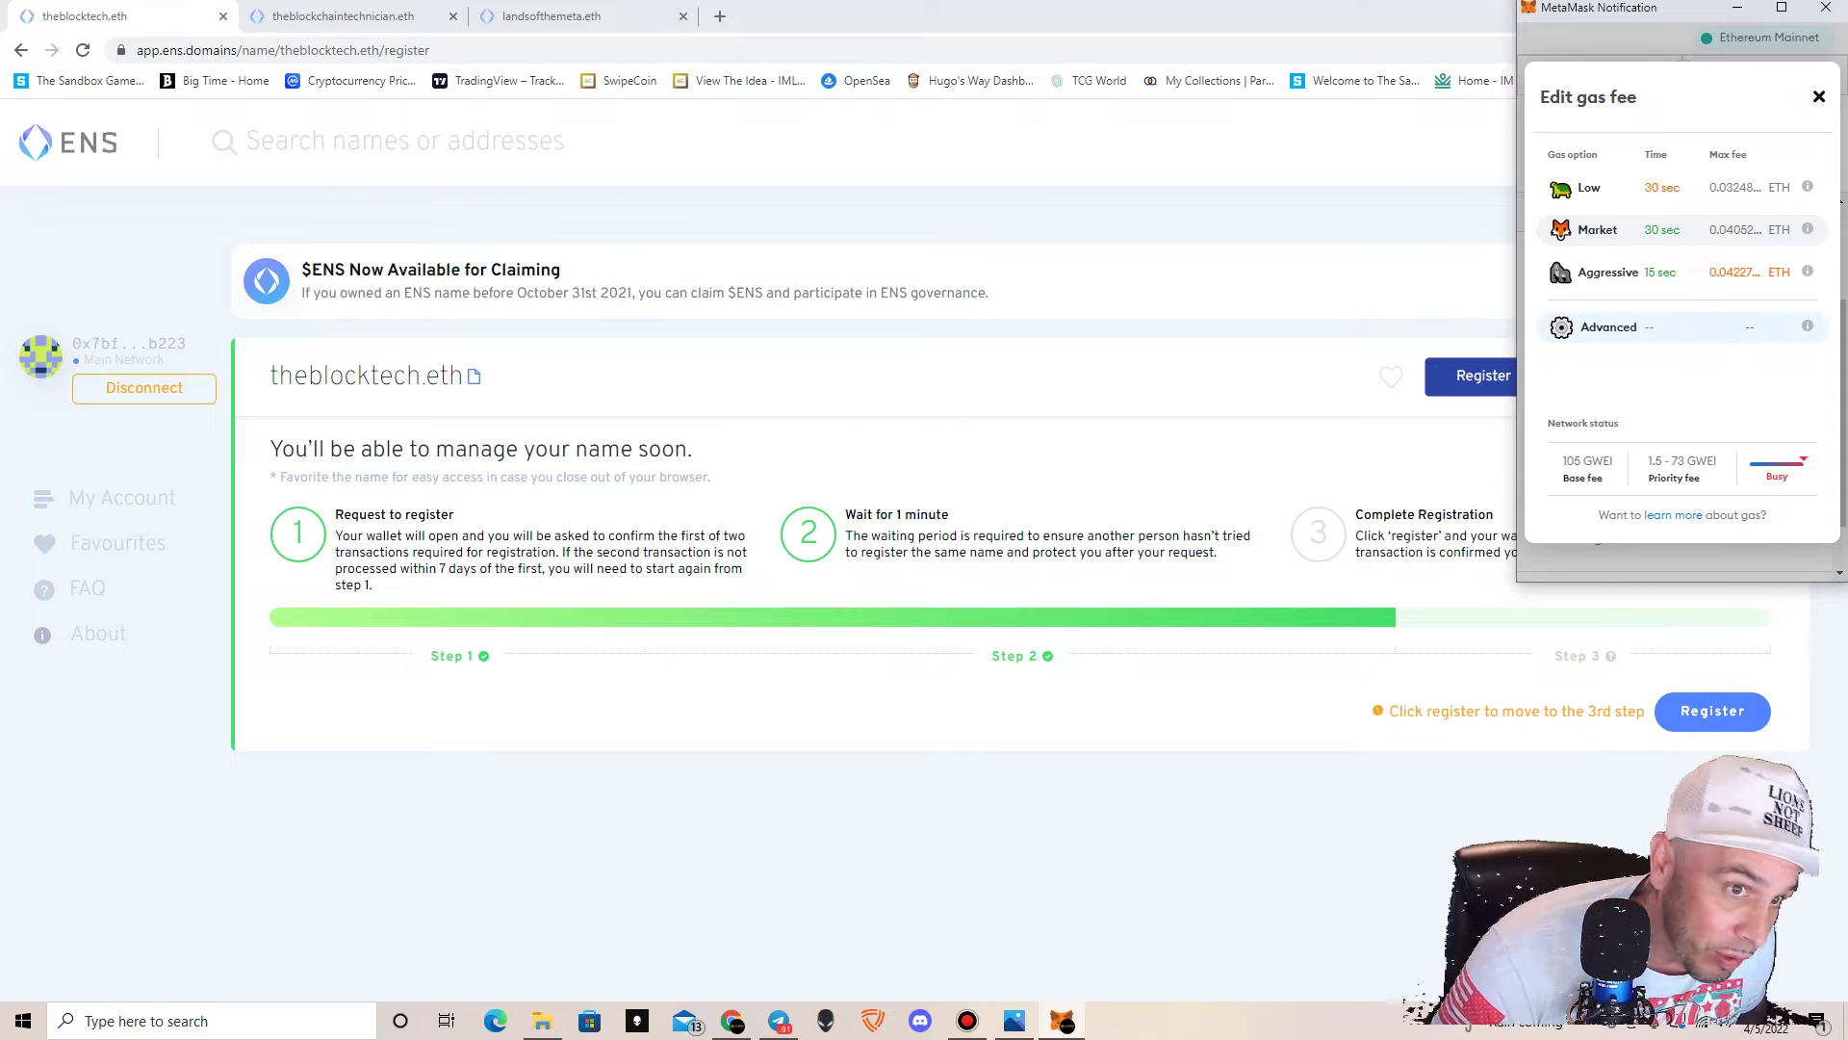
left_click(1607, 327)
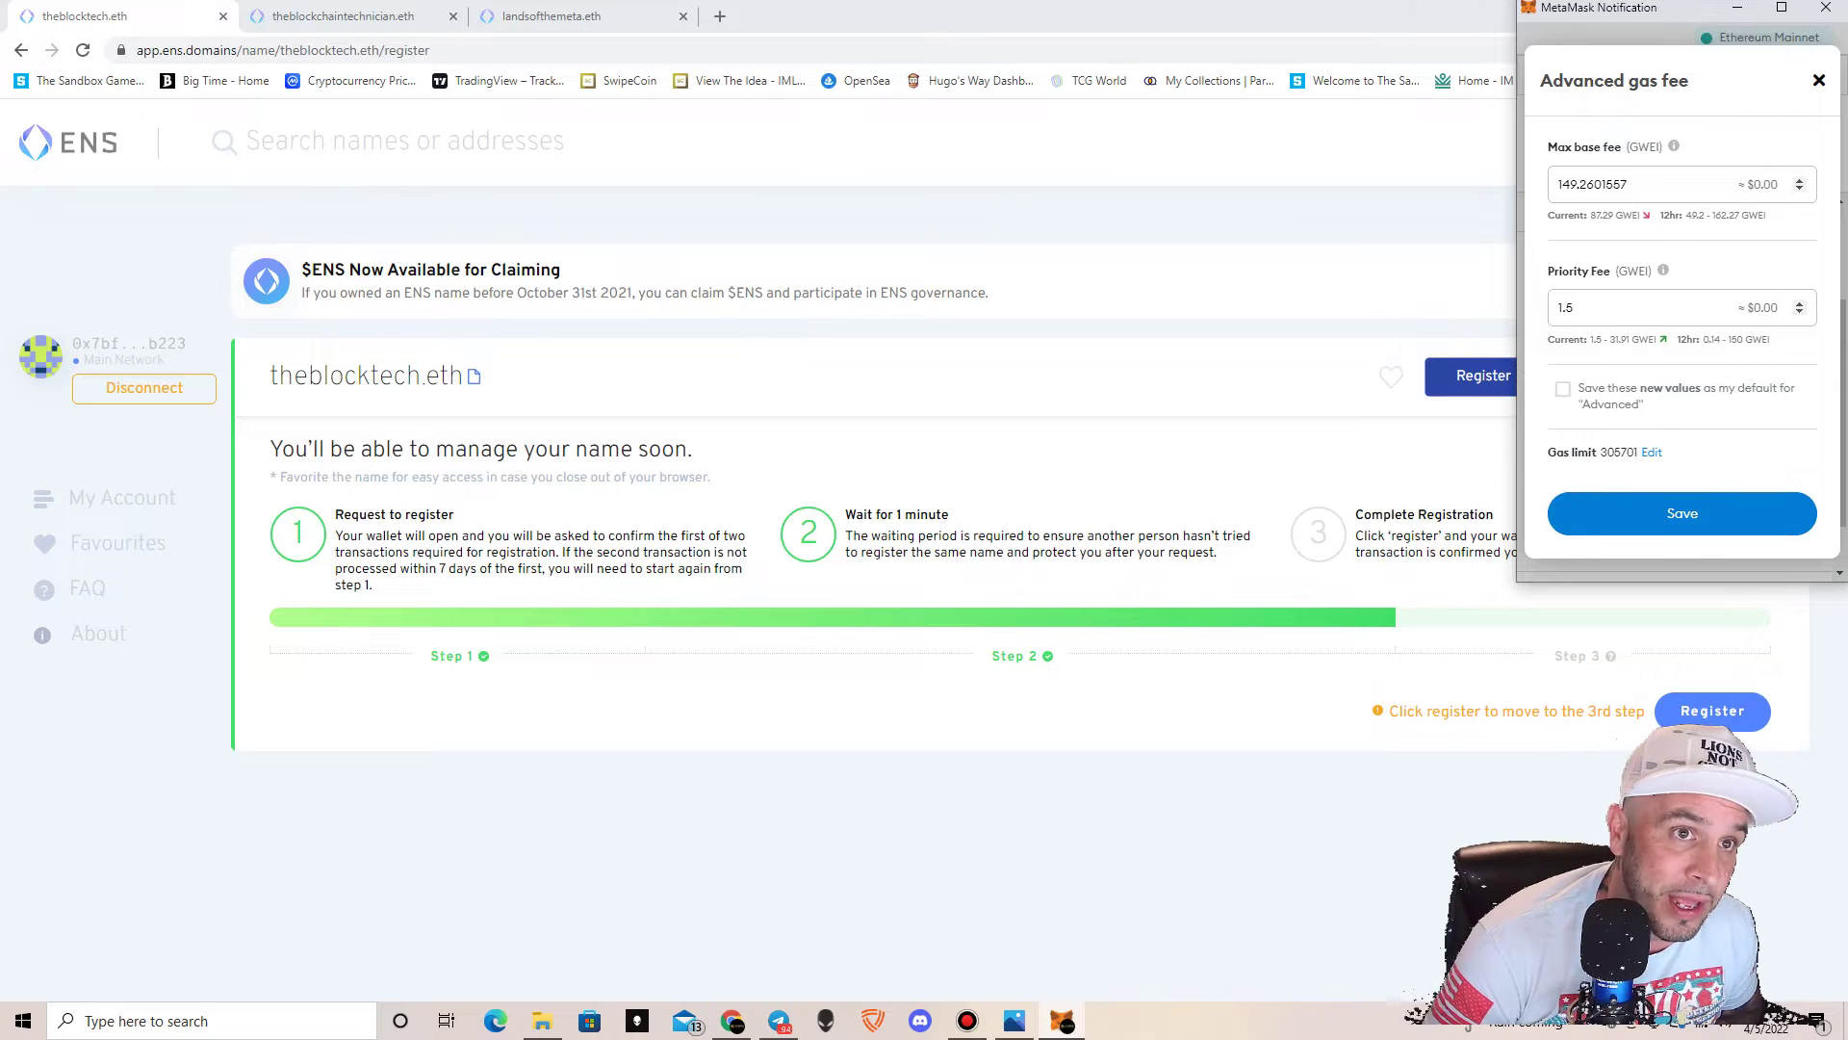
key("Escape")
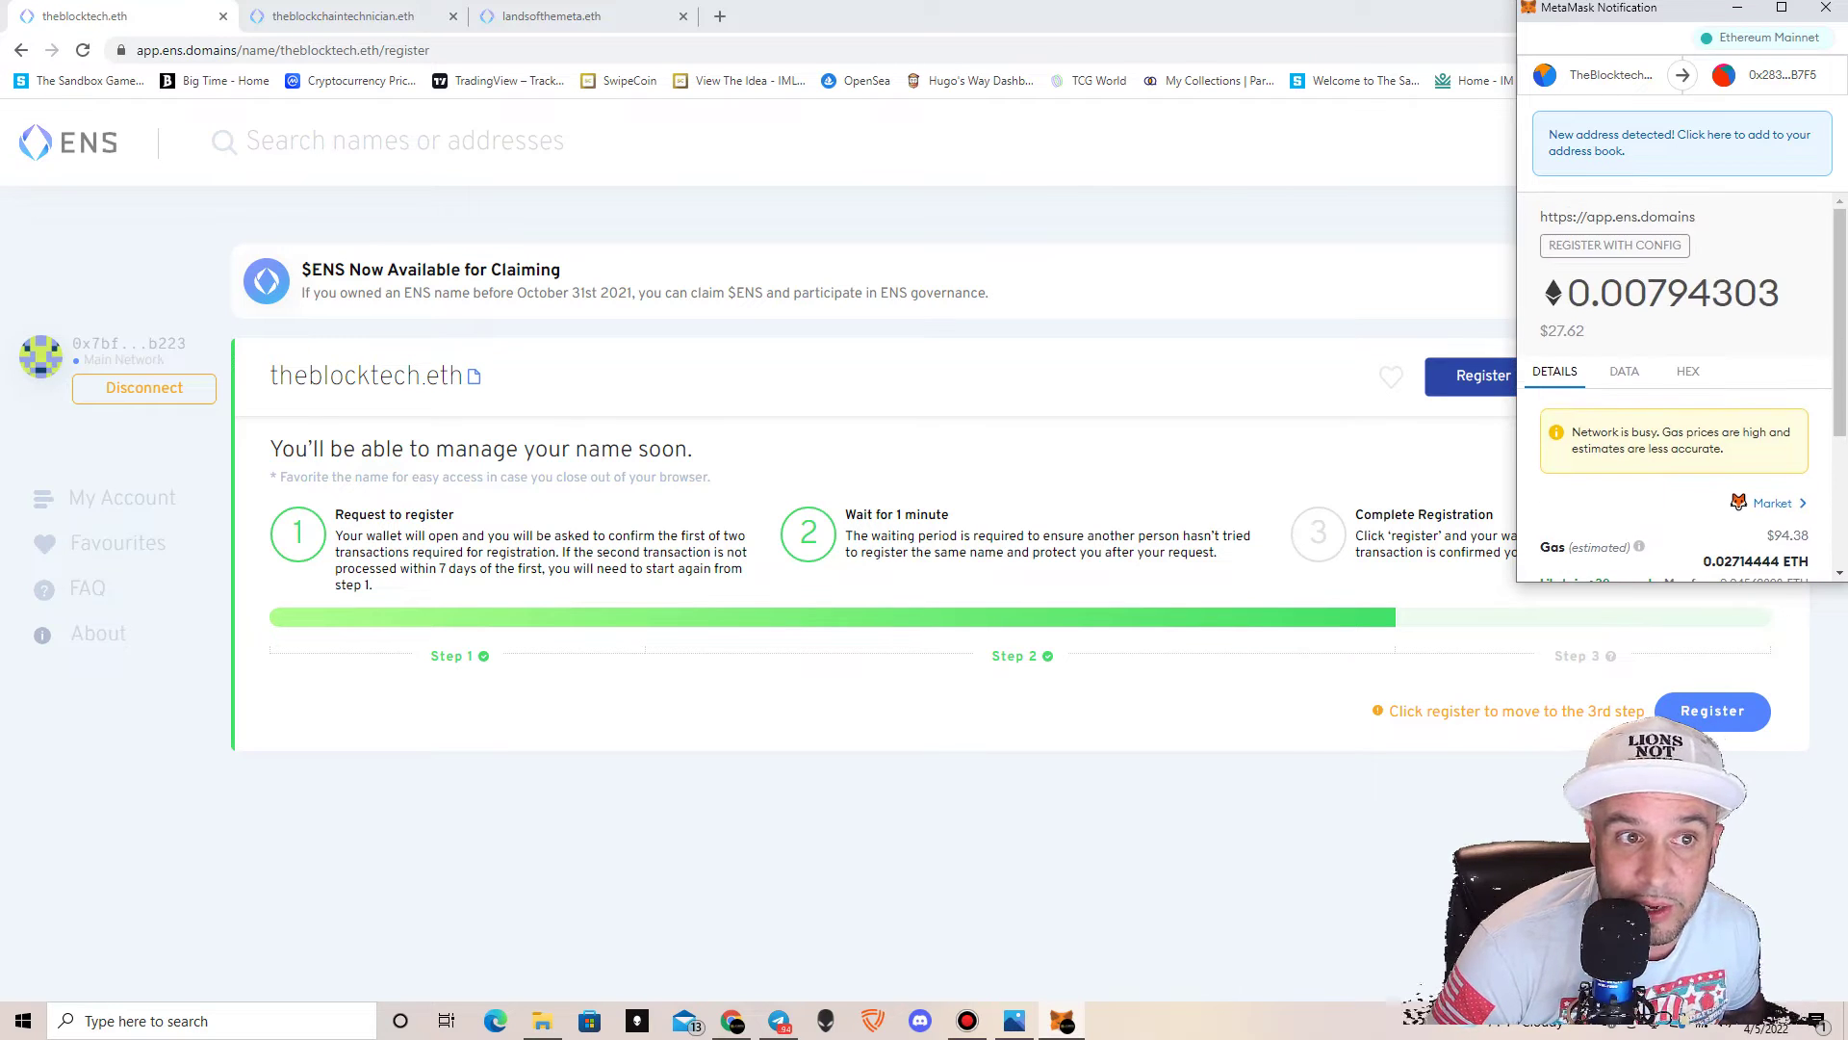
Step: Approve the final registration transaction for theblocktech.eth in MetaMask at the Market gas fee
scroll(1679, 404, "down", 3)
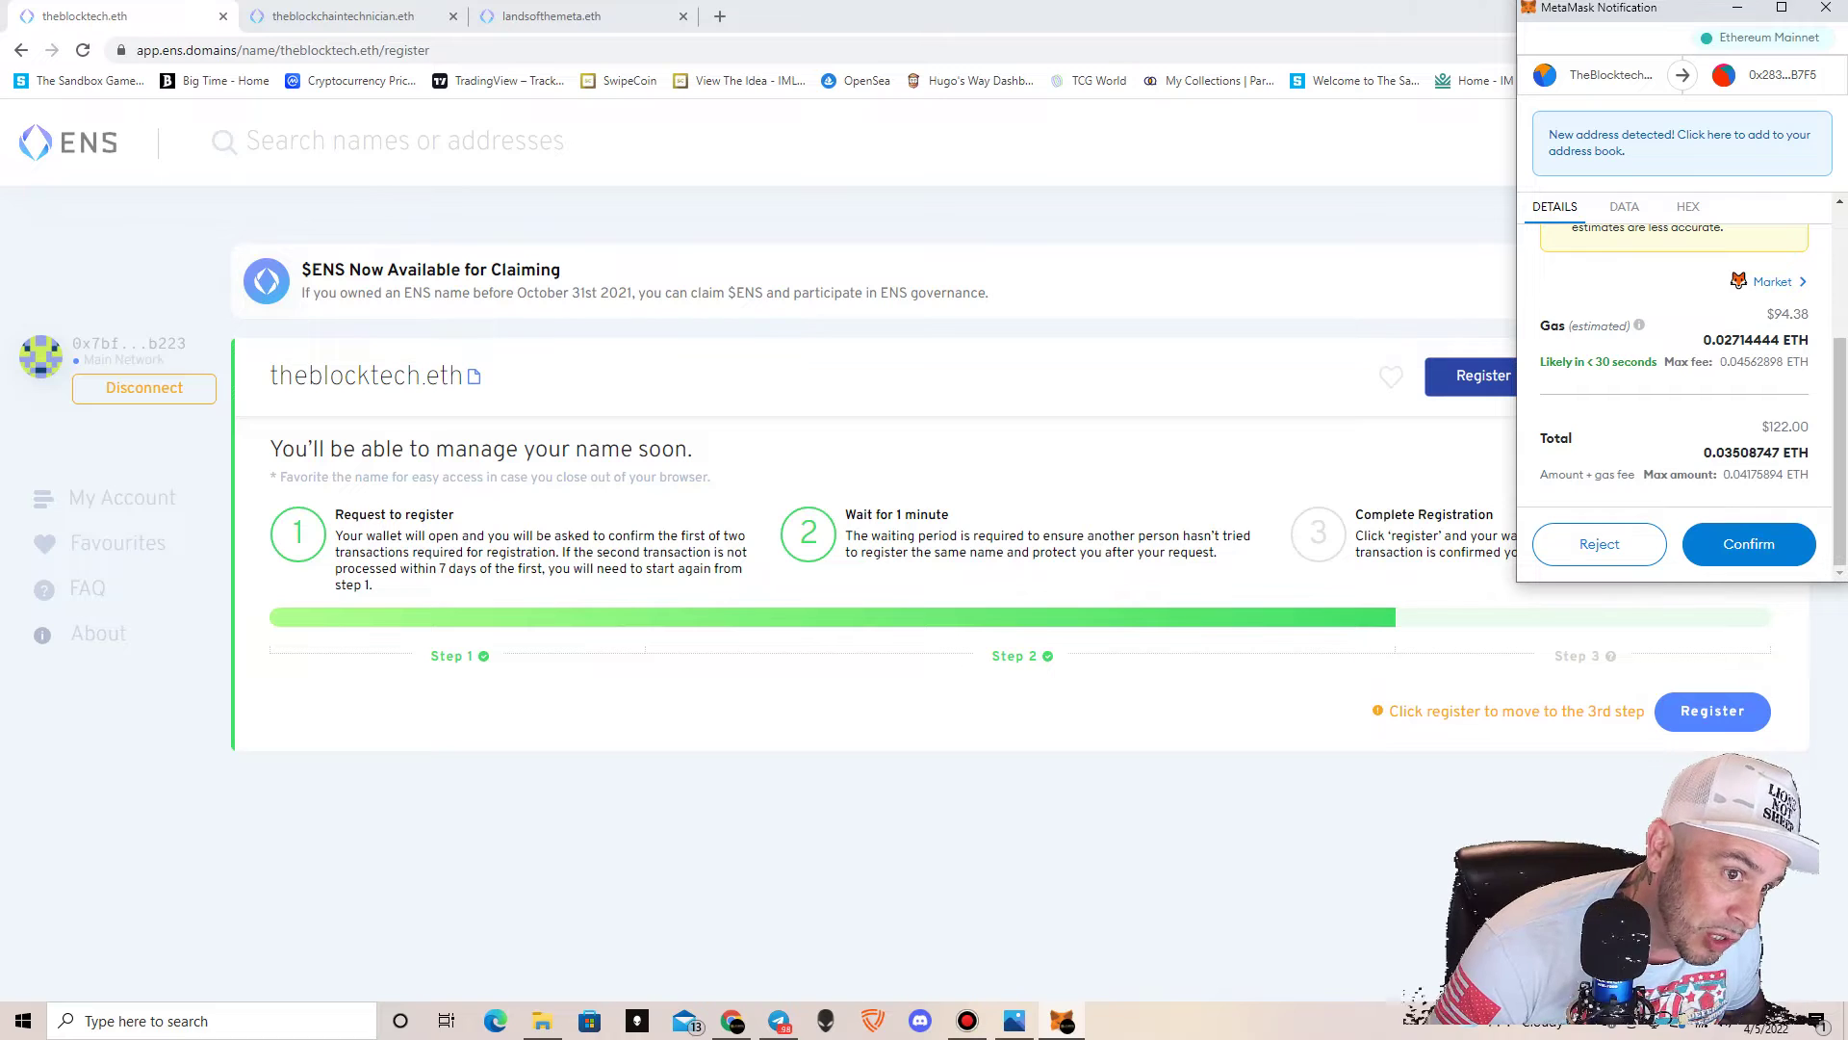
left_click(1749, 544)
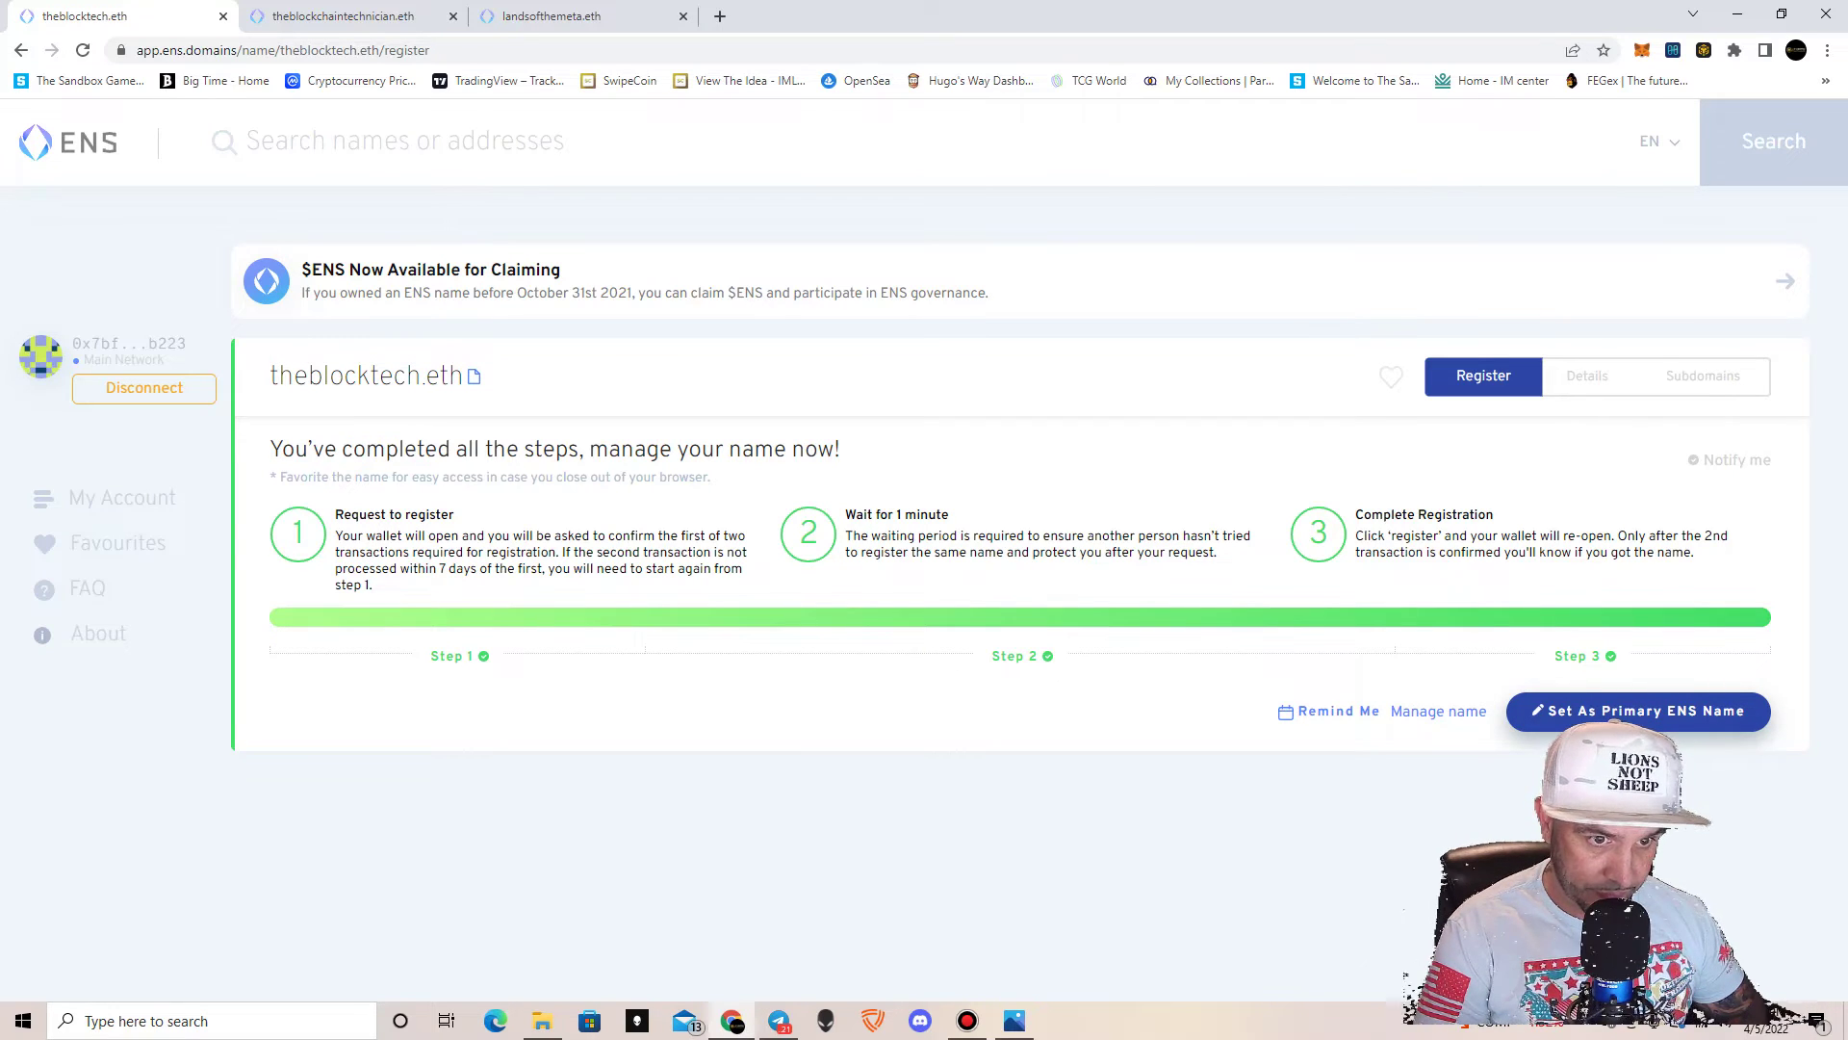
Step: Try to set theblocktech.eth as the primary ENS name, and return to its registration page
left_click(1639, 711)
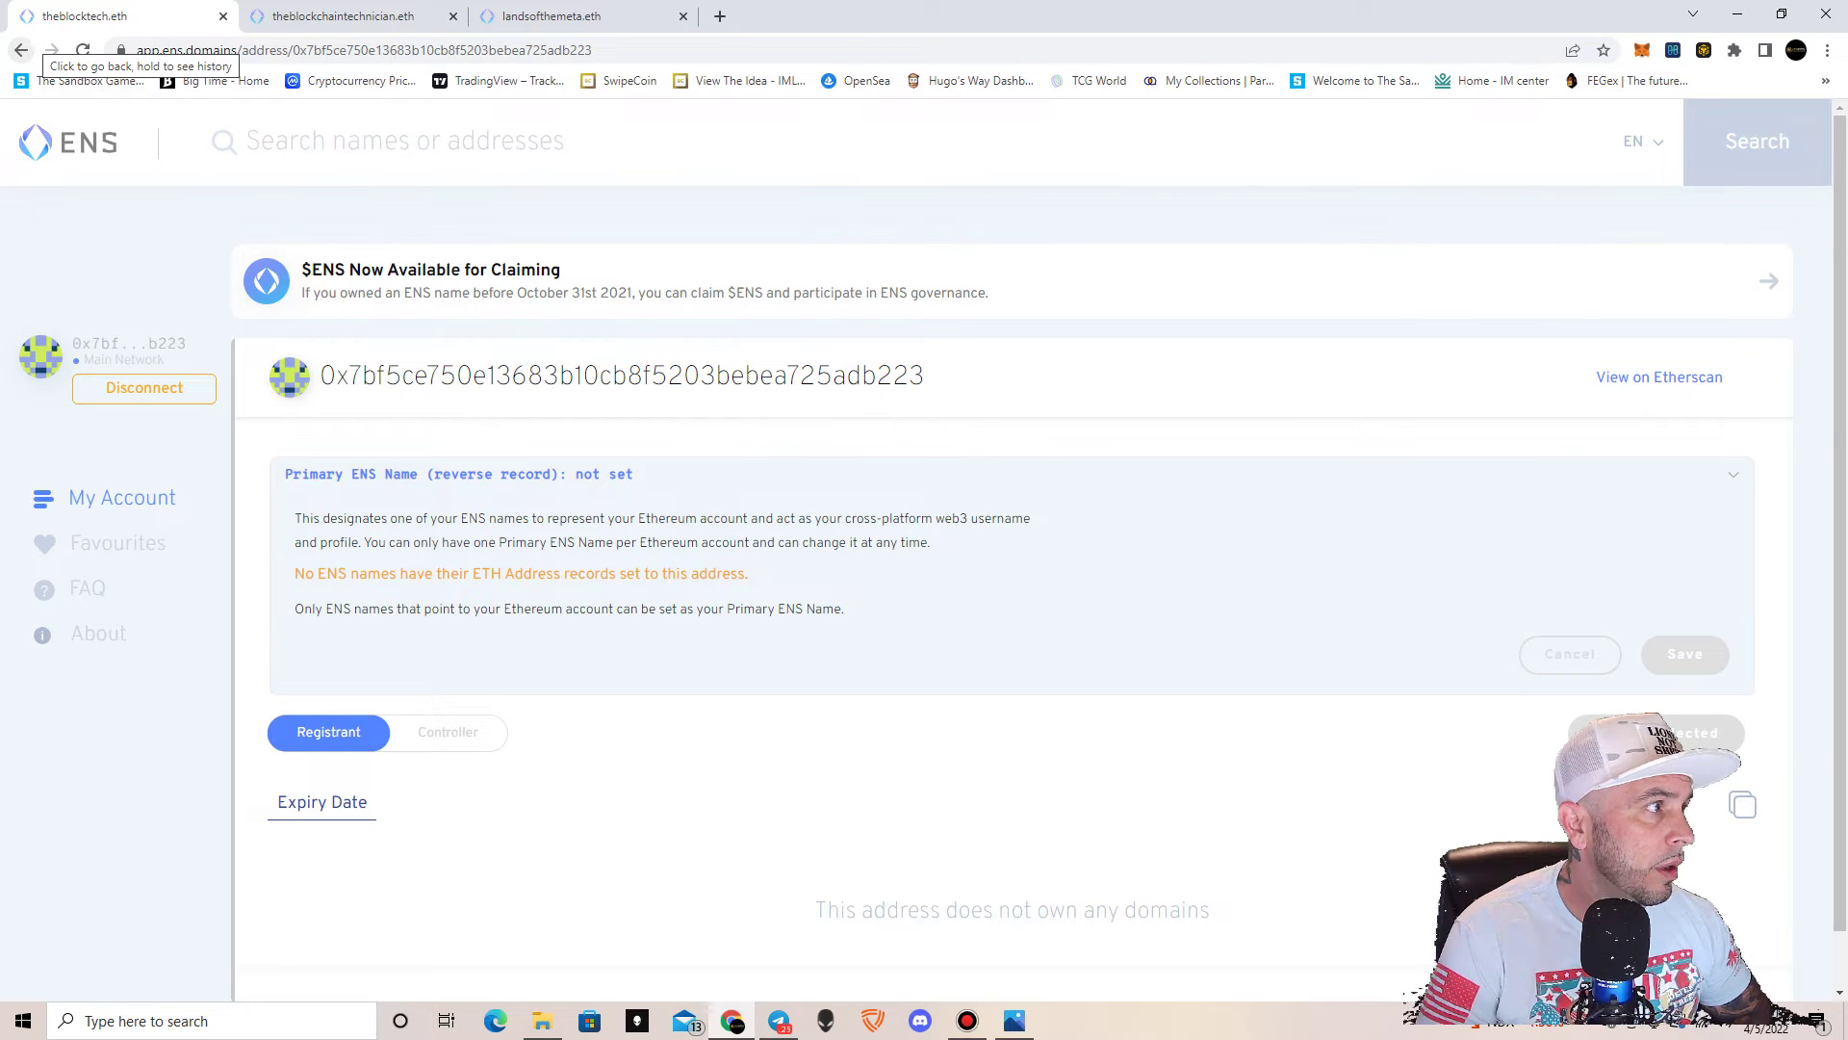
left_click(21, 50)
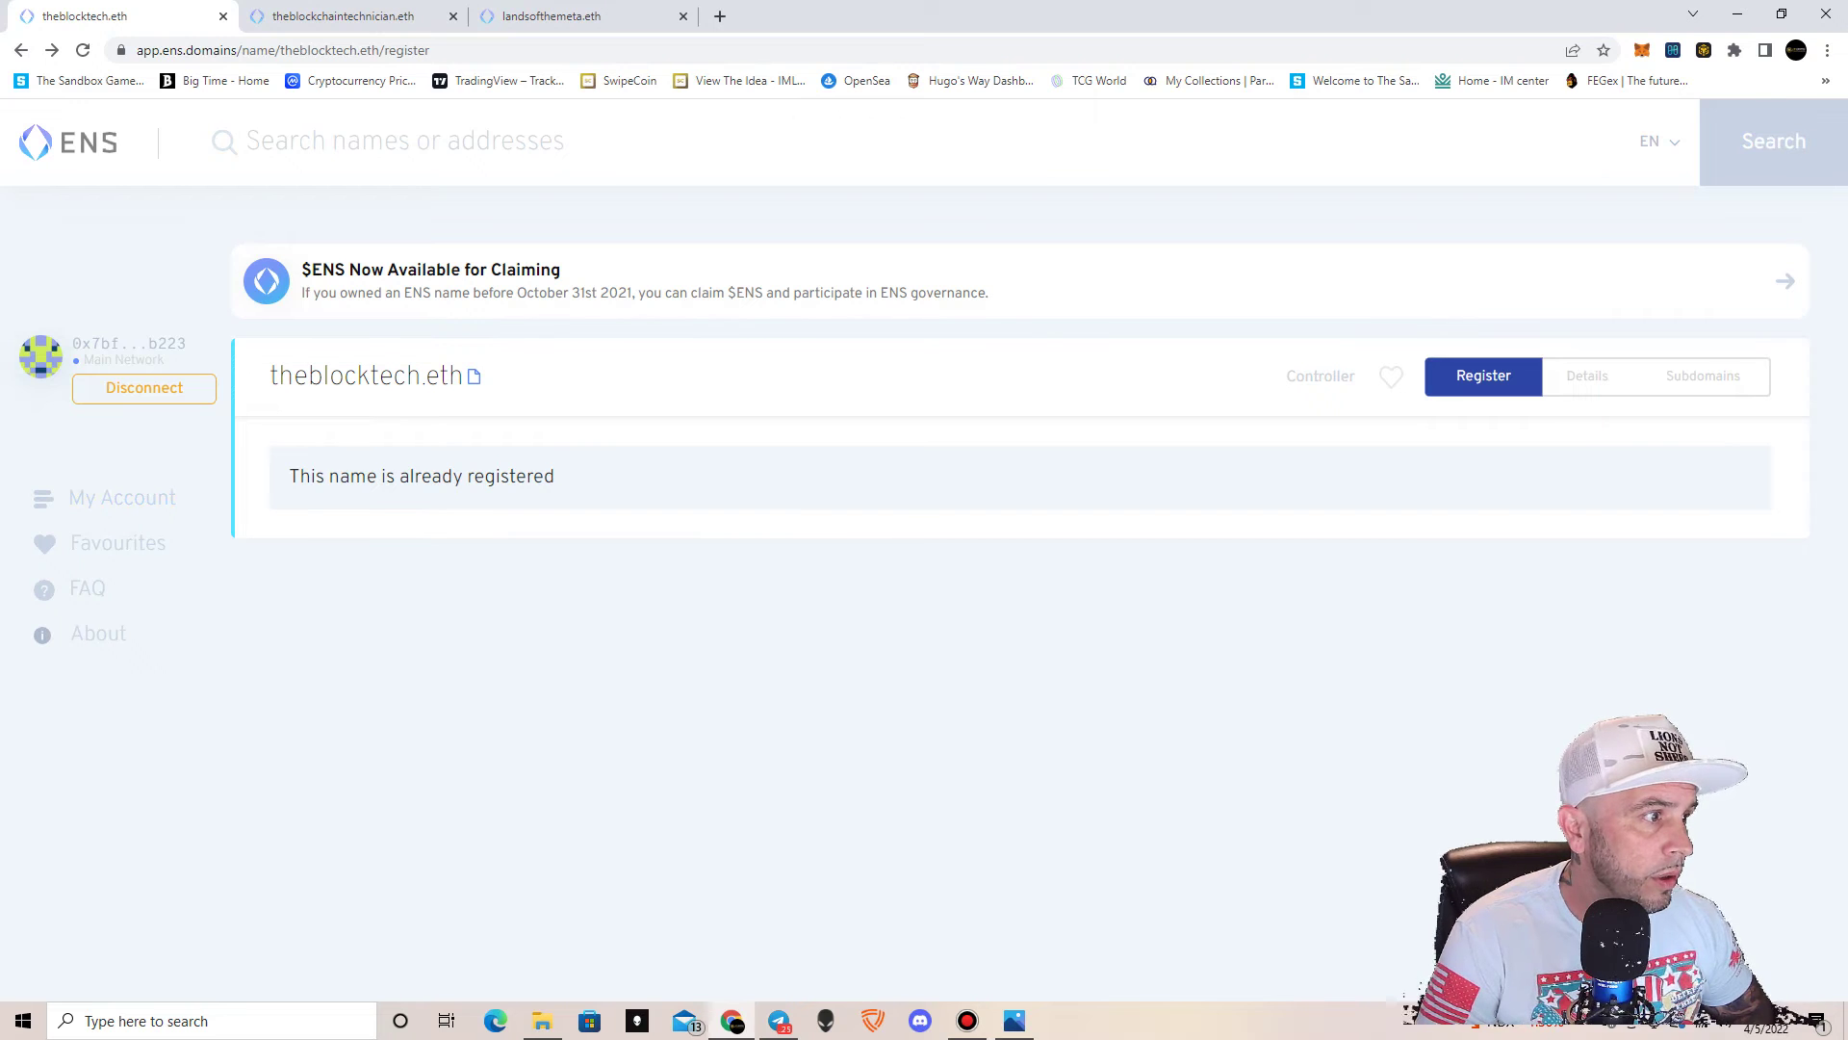
double_click(344, 376)
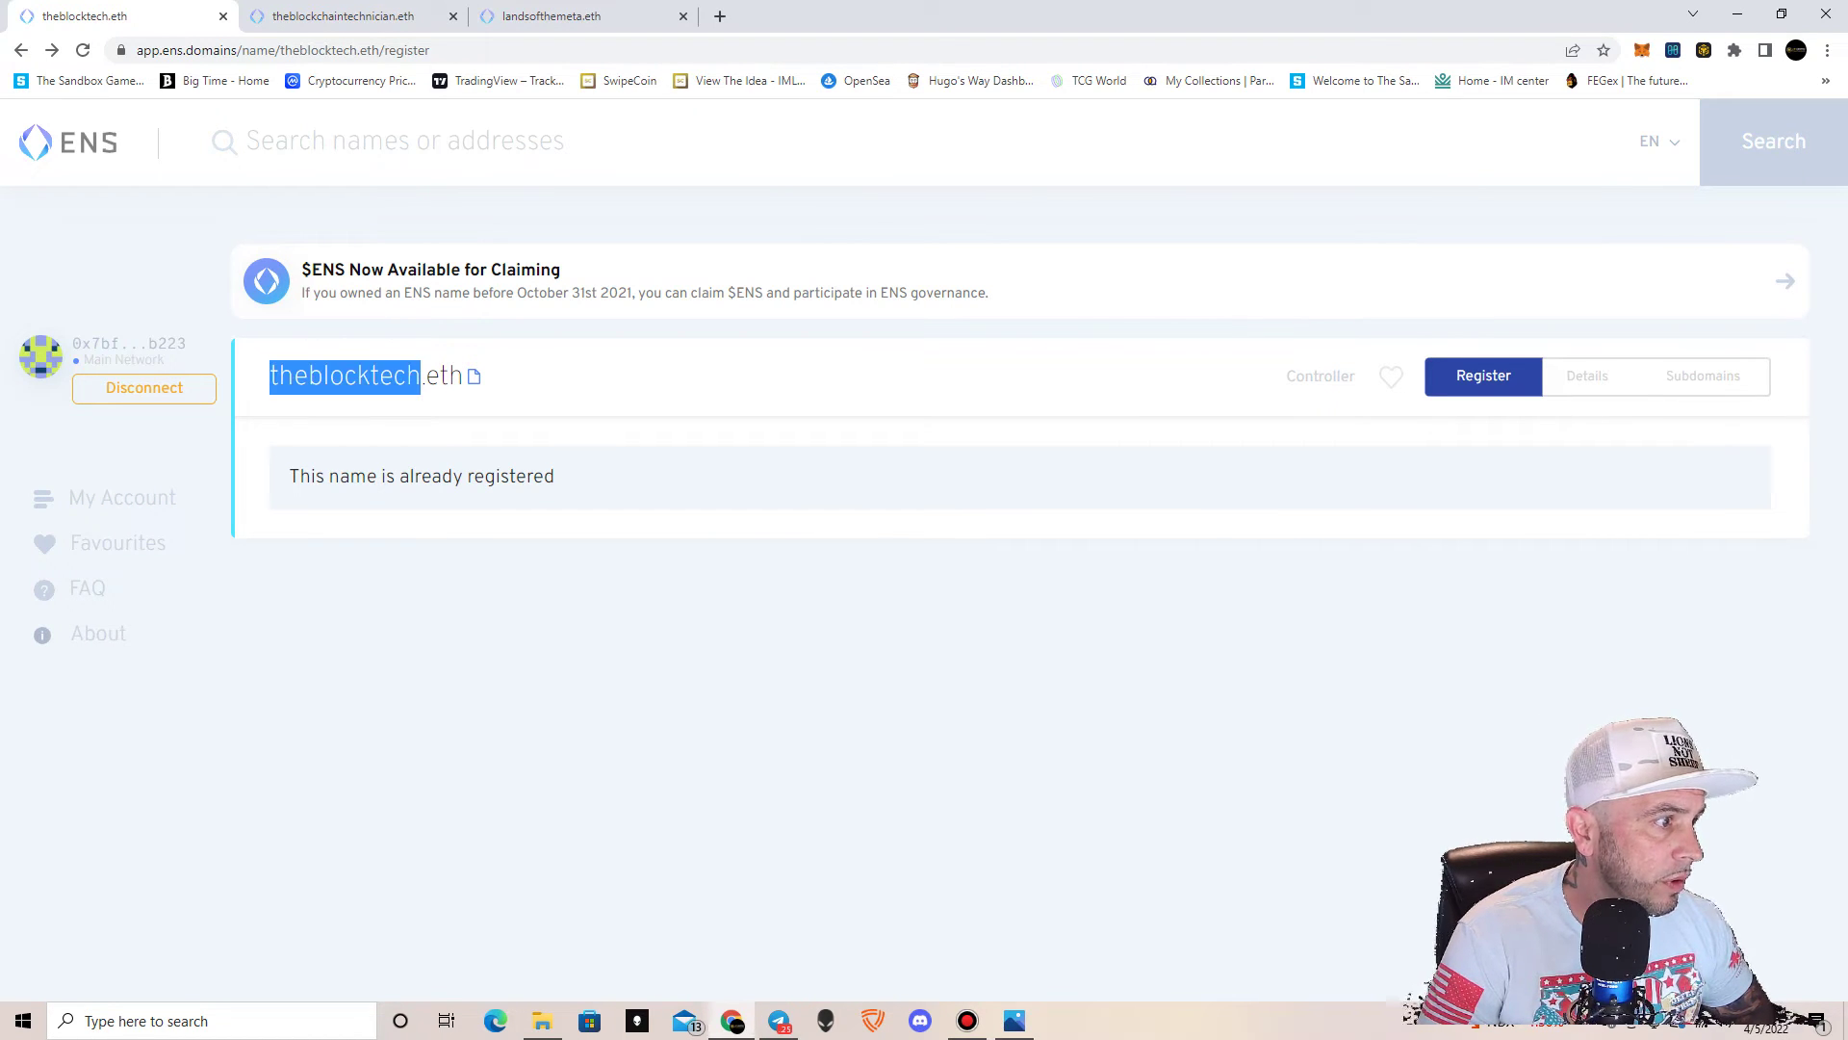
Step: Search for the name theblocktech from the ENS home page and open the details of theblocktech.eth
key("alt+Left")
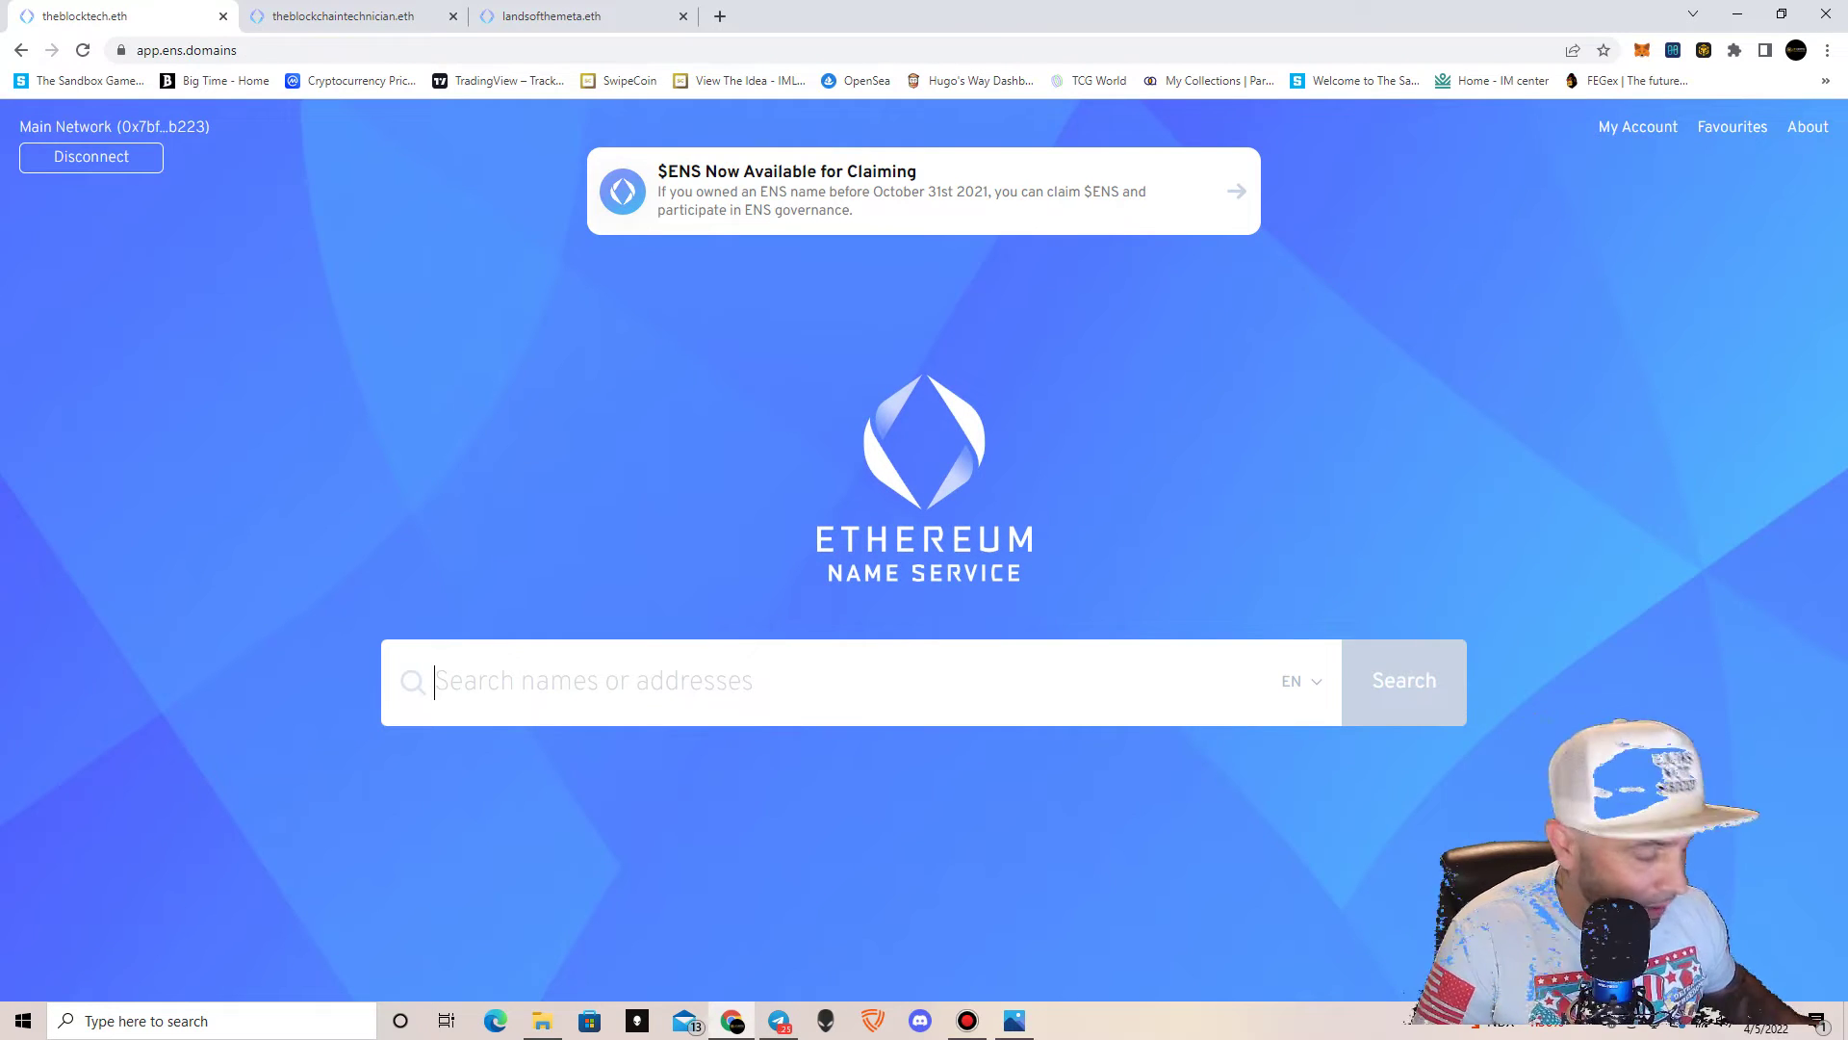
type("e")
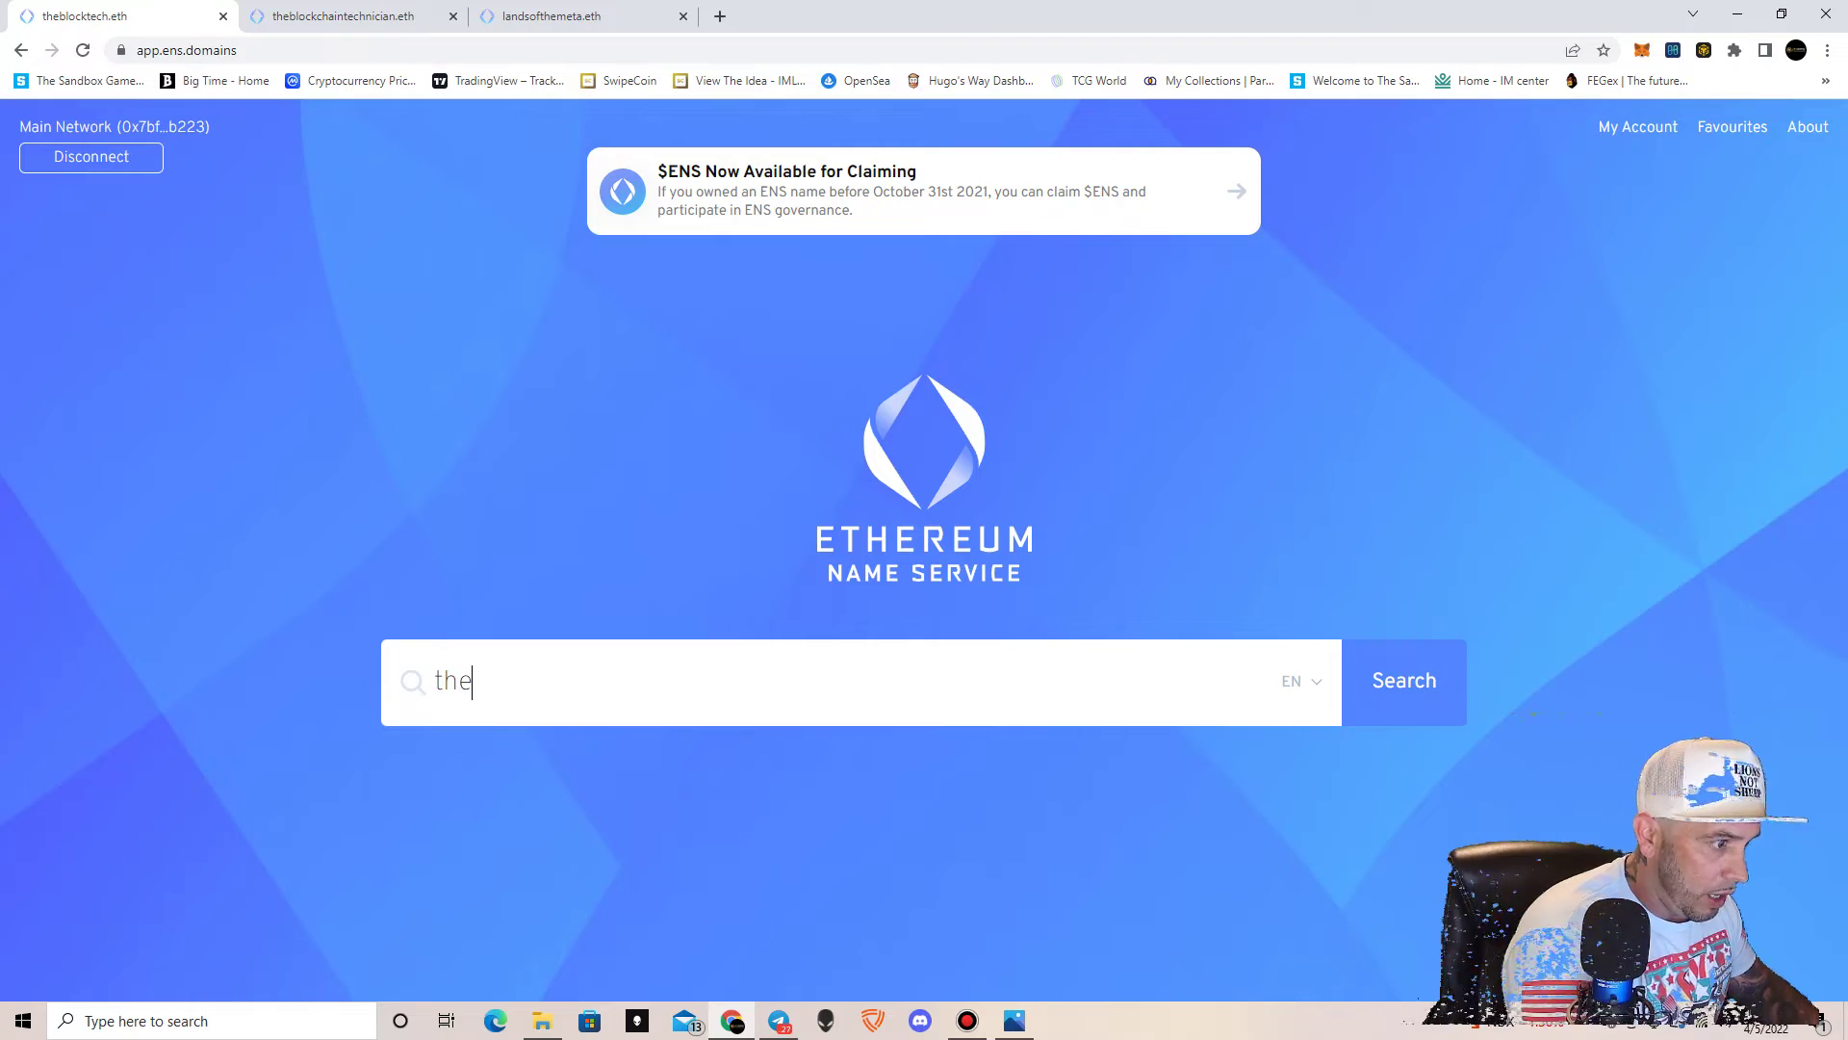
type("bloc")
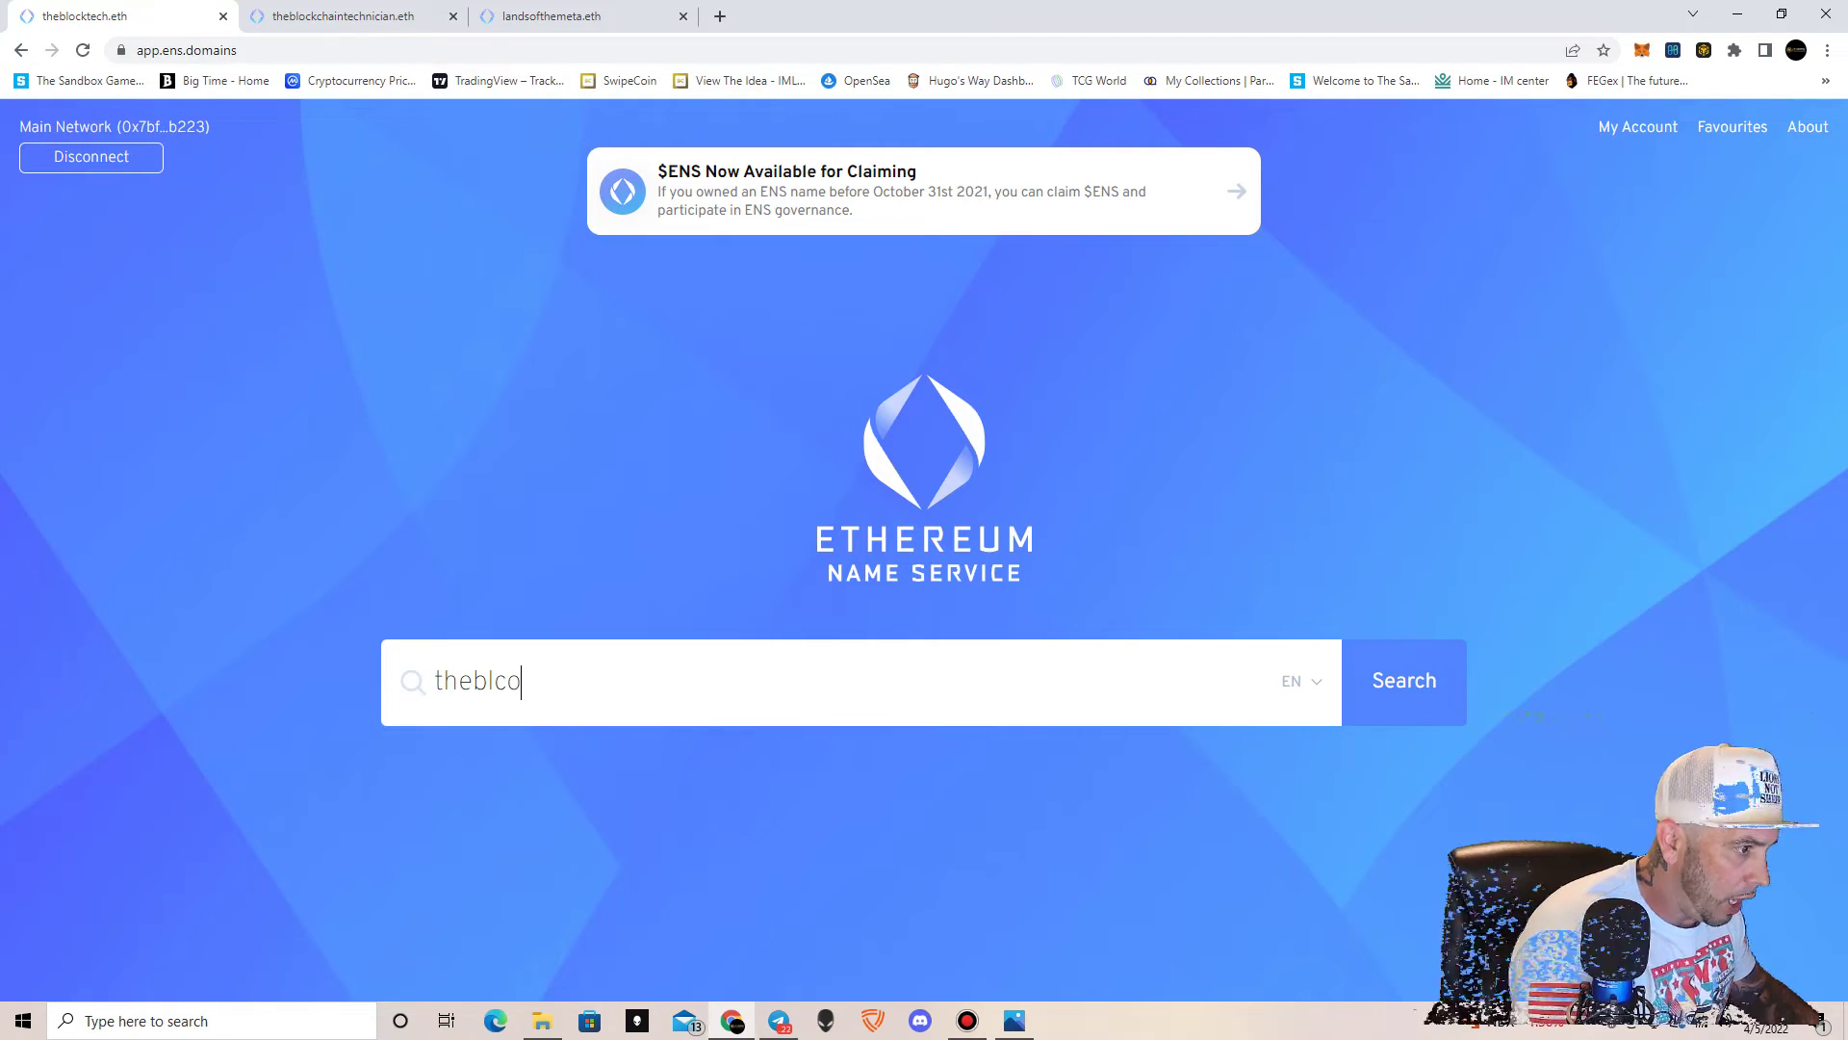
key("BackSpace")
key("BackSpace")
type("ocktec")
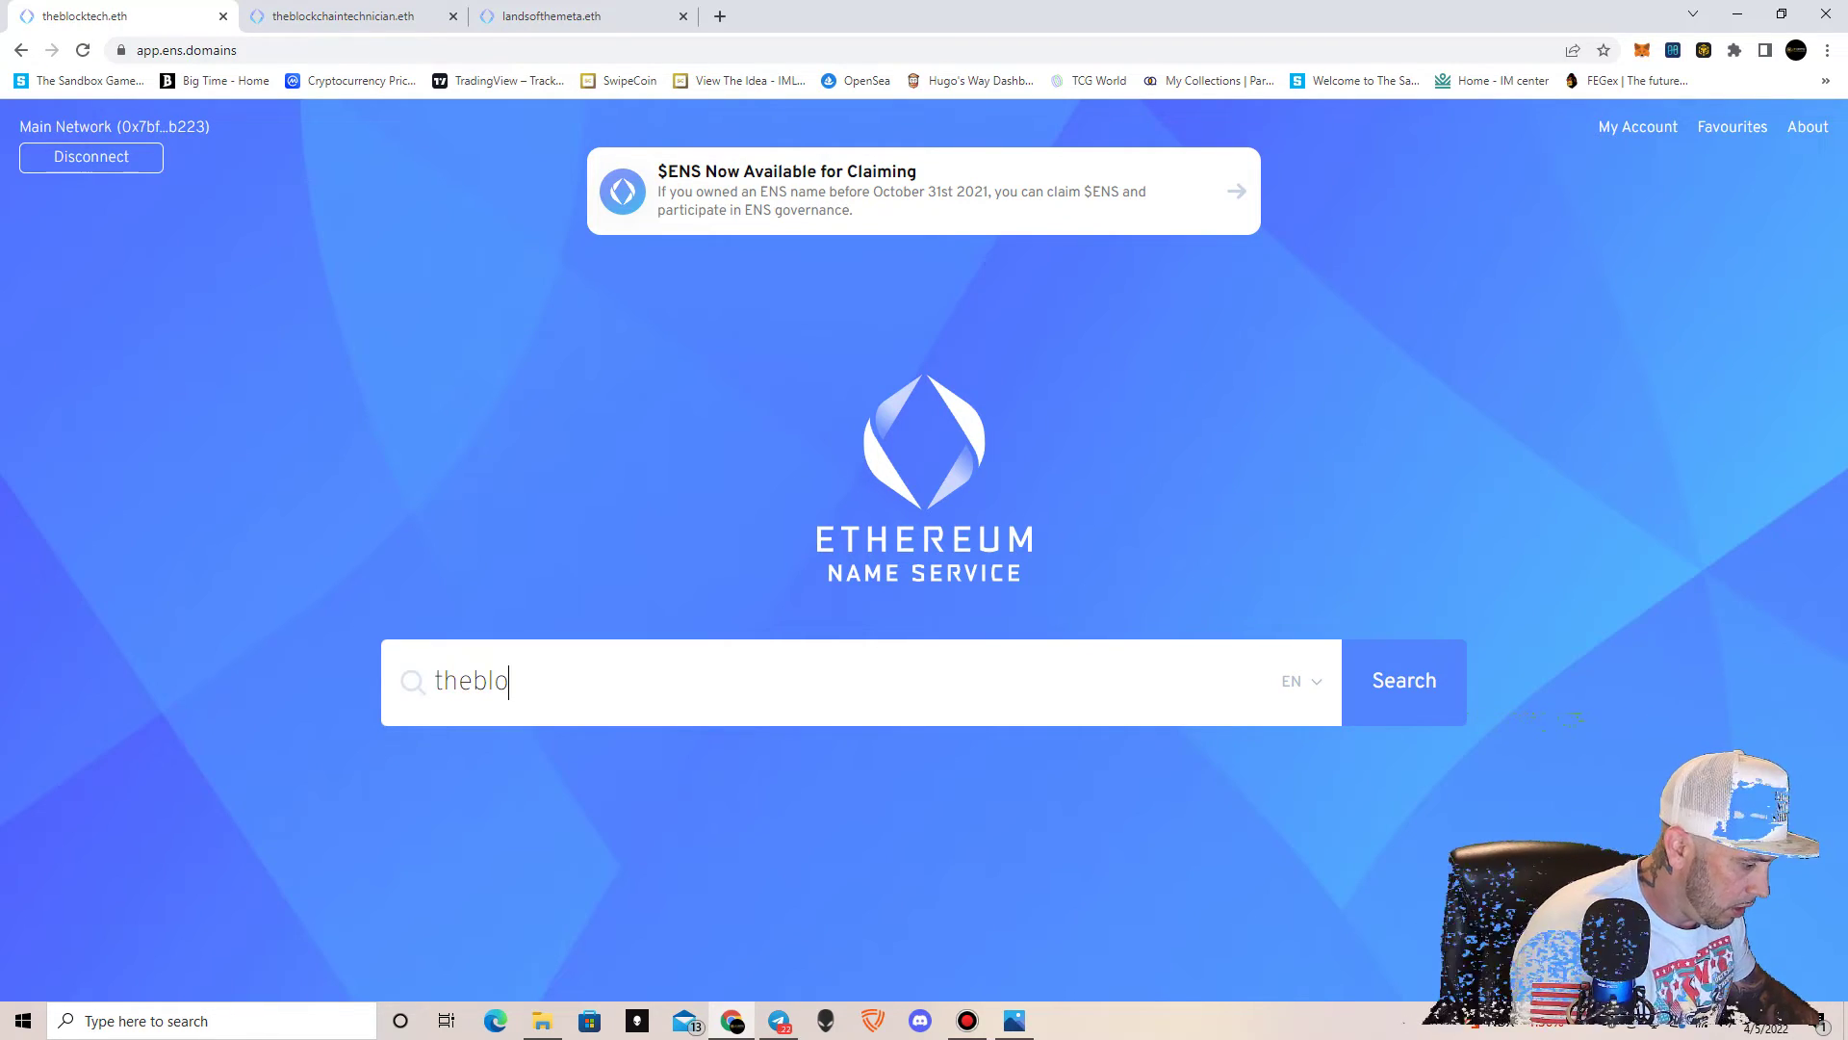
type("h")
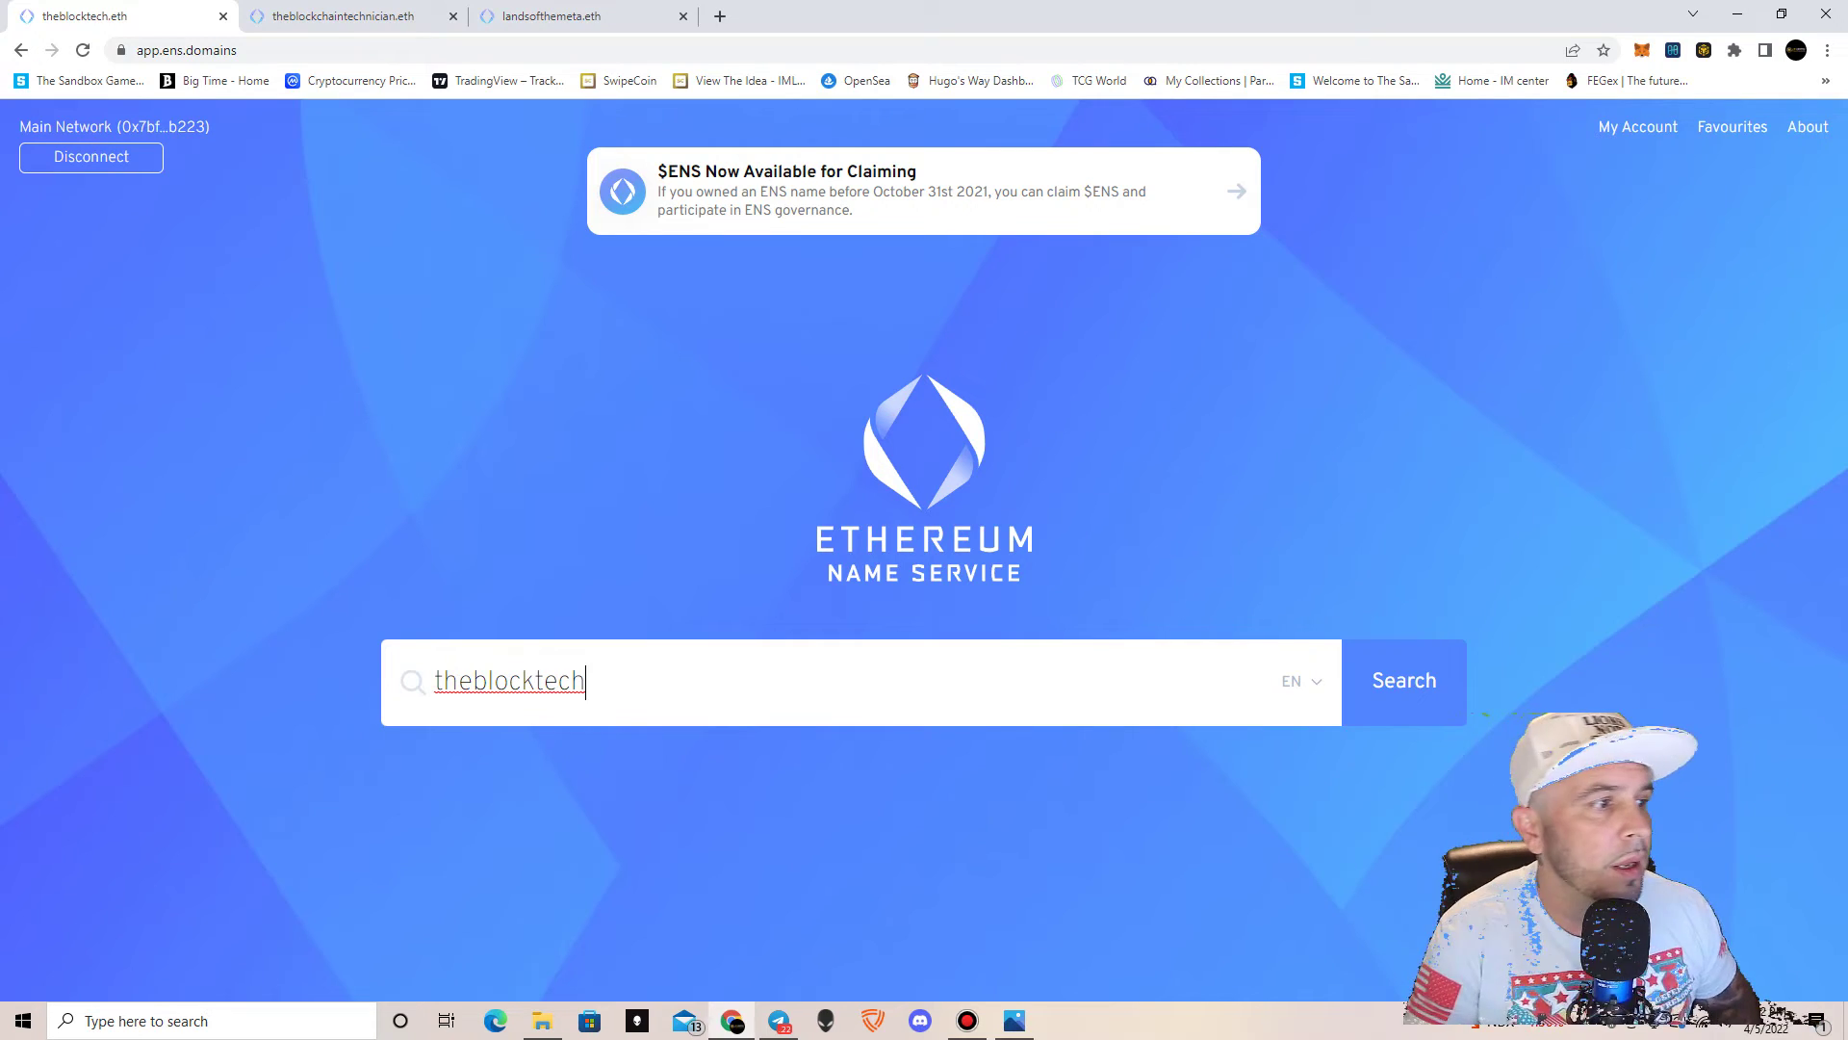
key("Return")
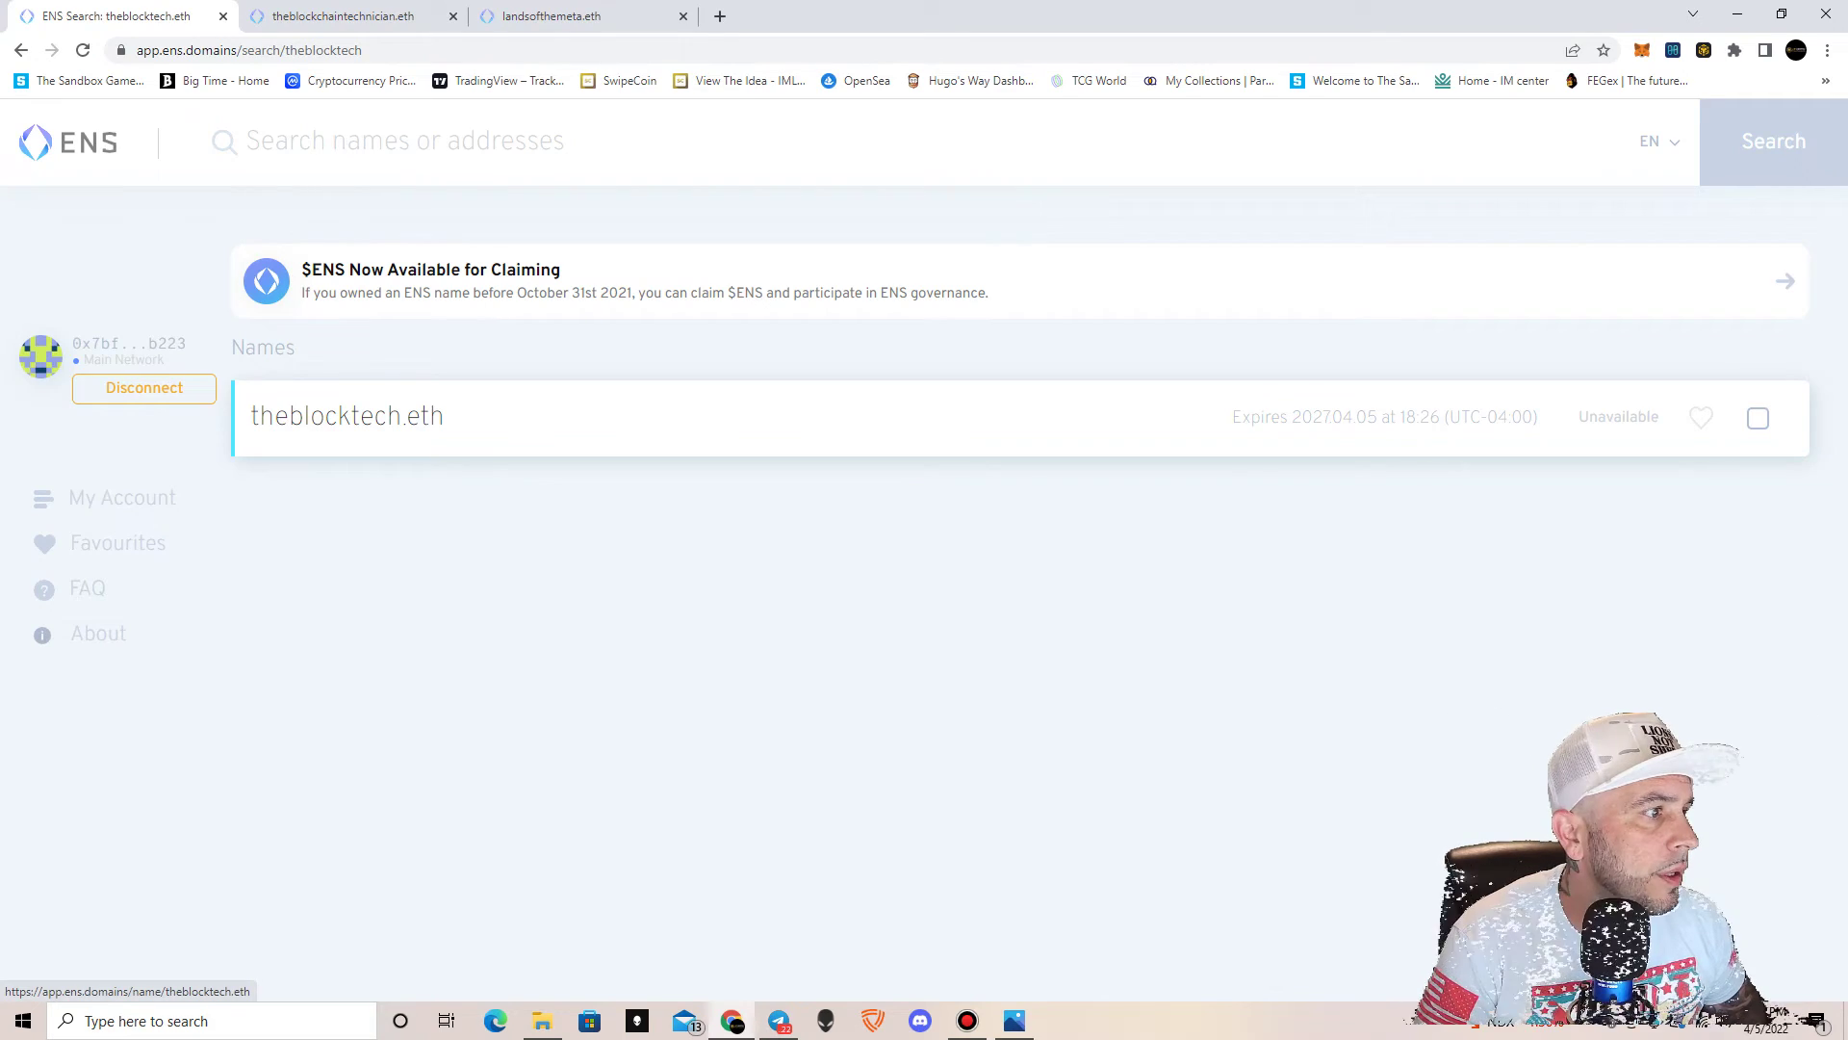
left_click(347, 415)
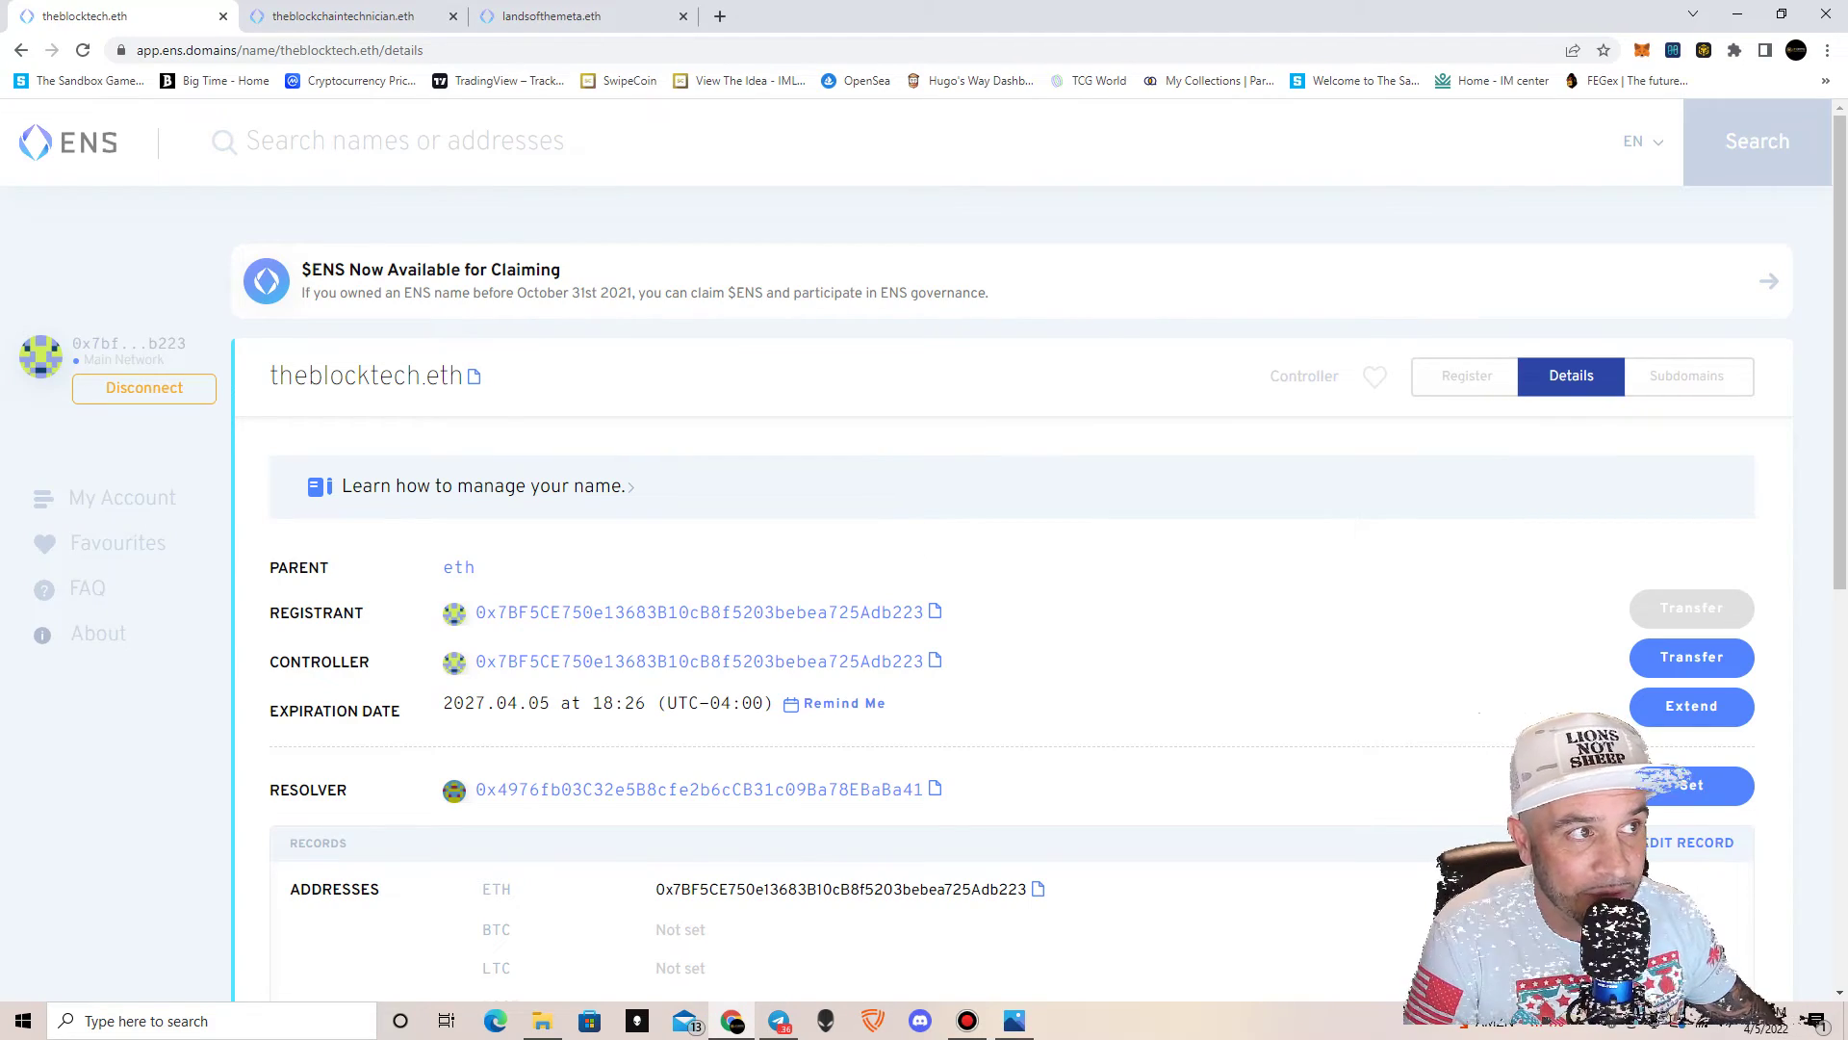
Step: Check the current Ethereum gas prices on ethgasstation.info in a new browser tab, and close that tab
key("ctrl+t")
type("e")
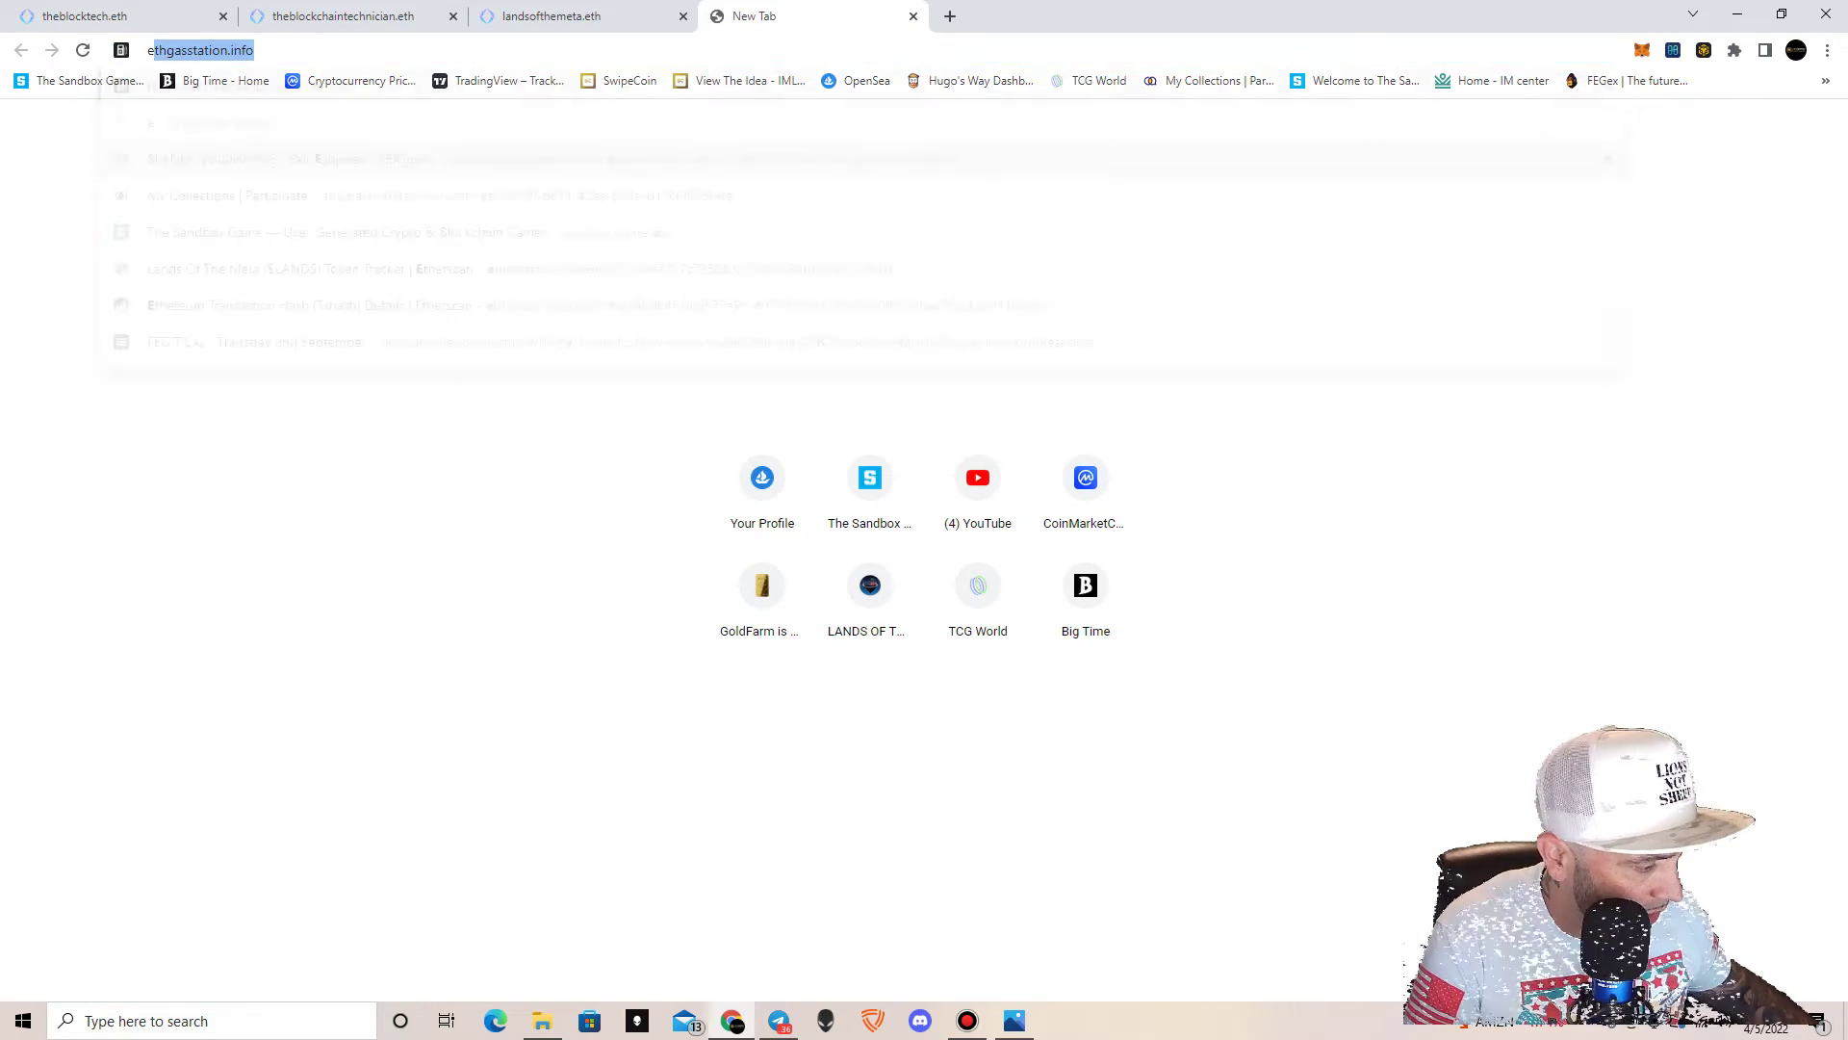
type("t")
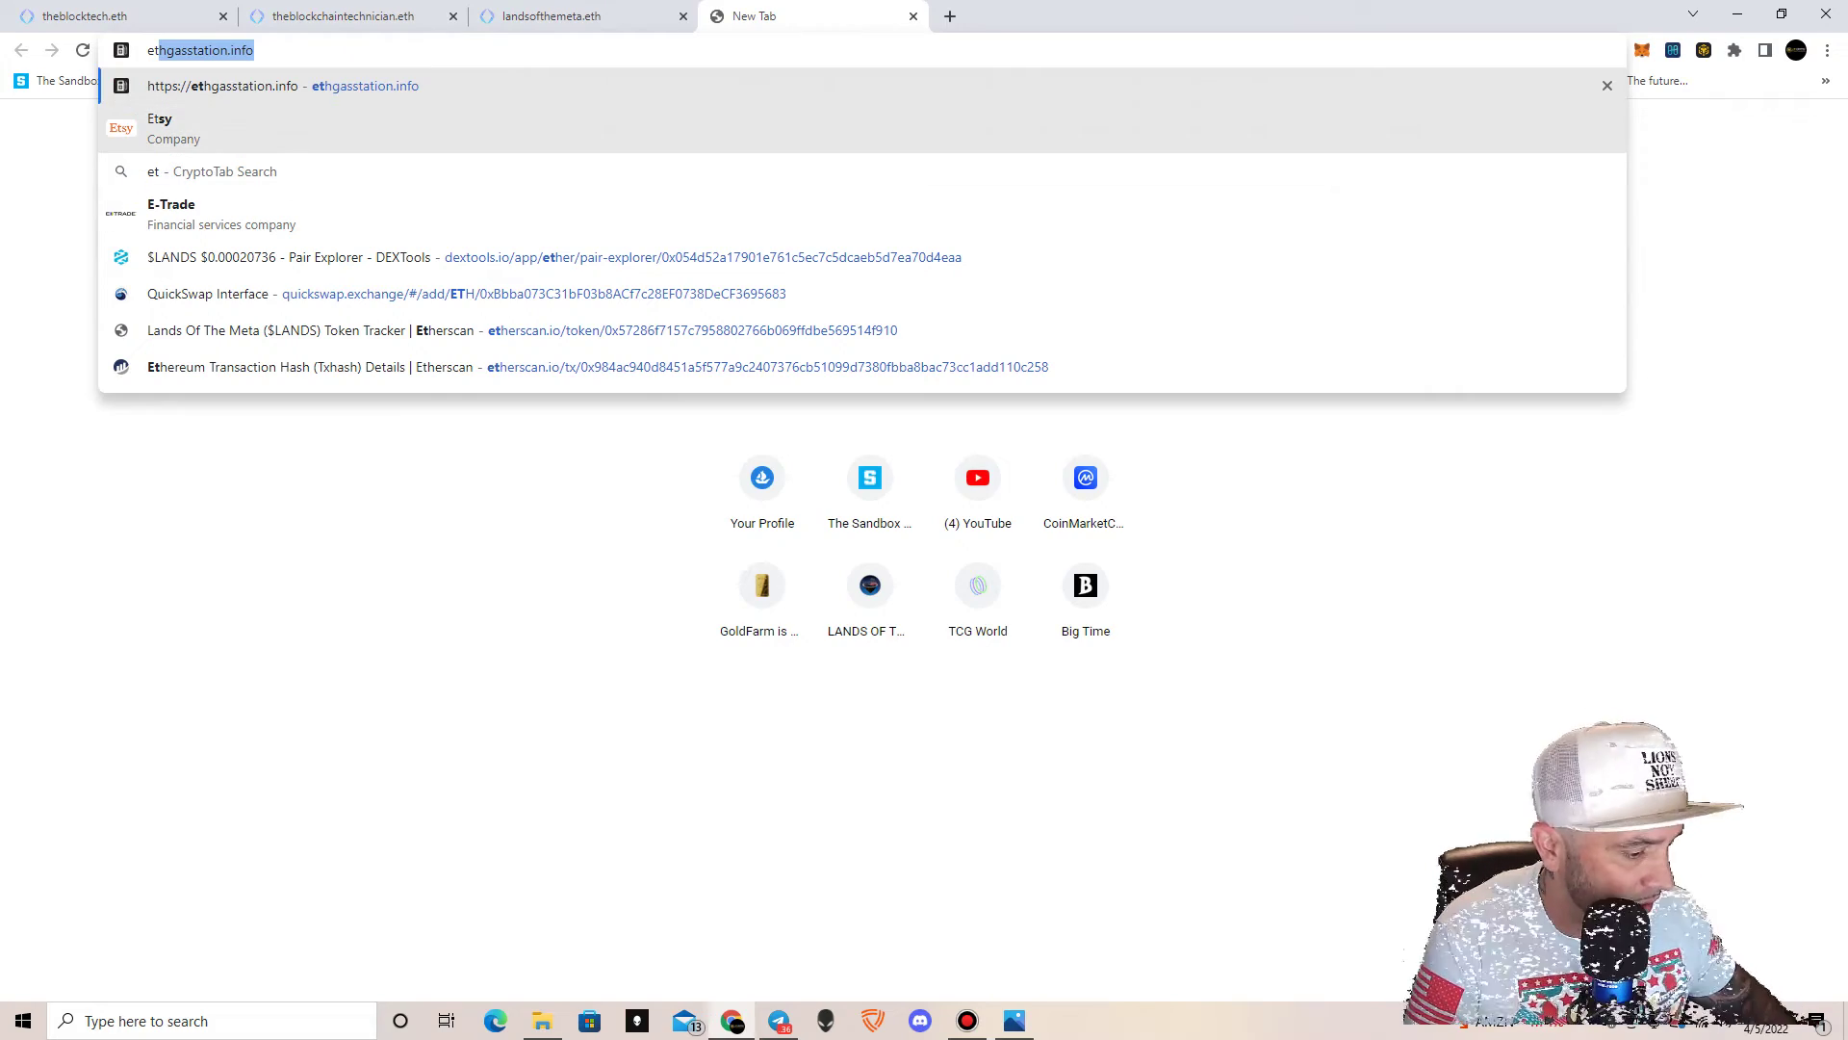
key("Return")
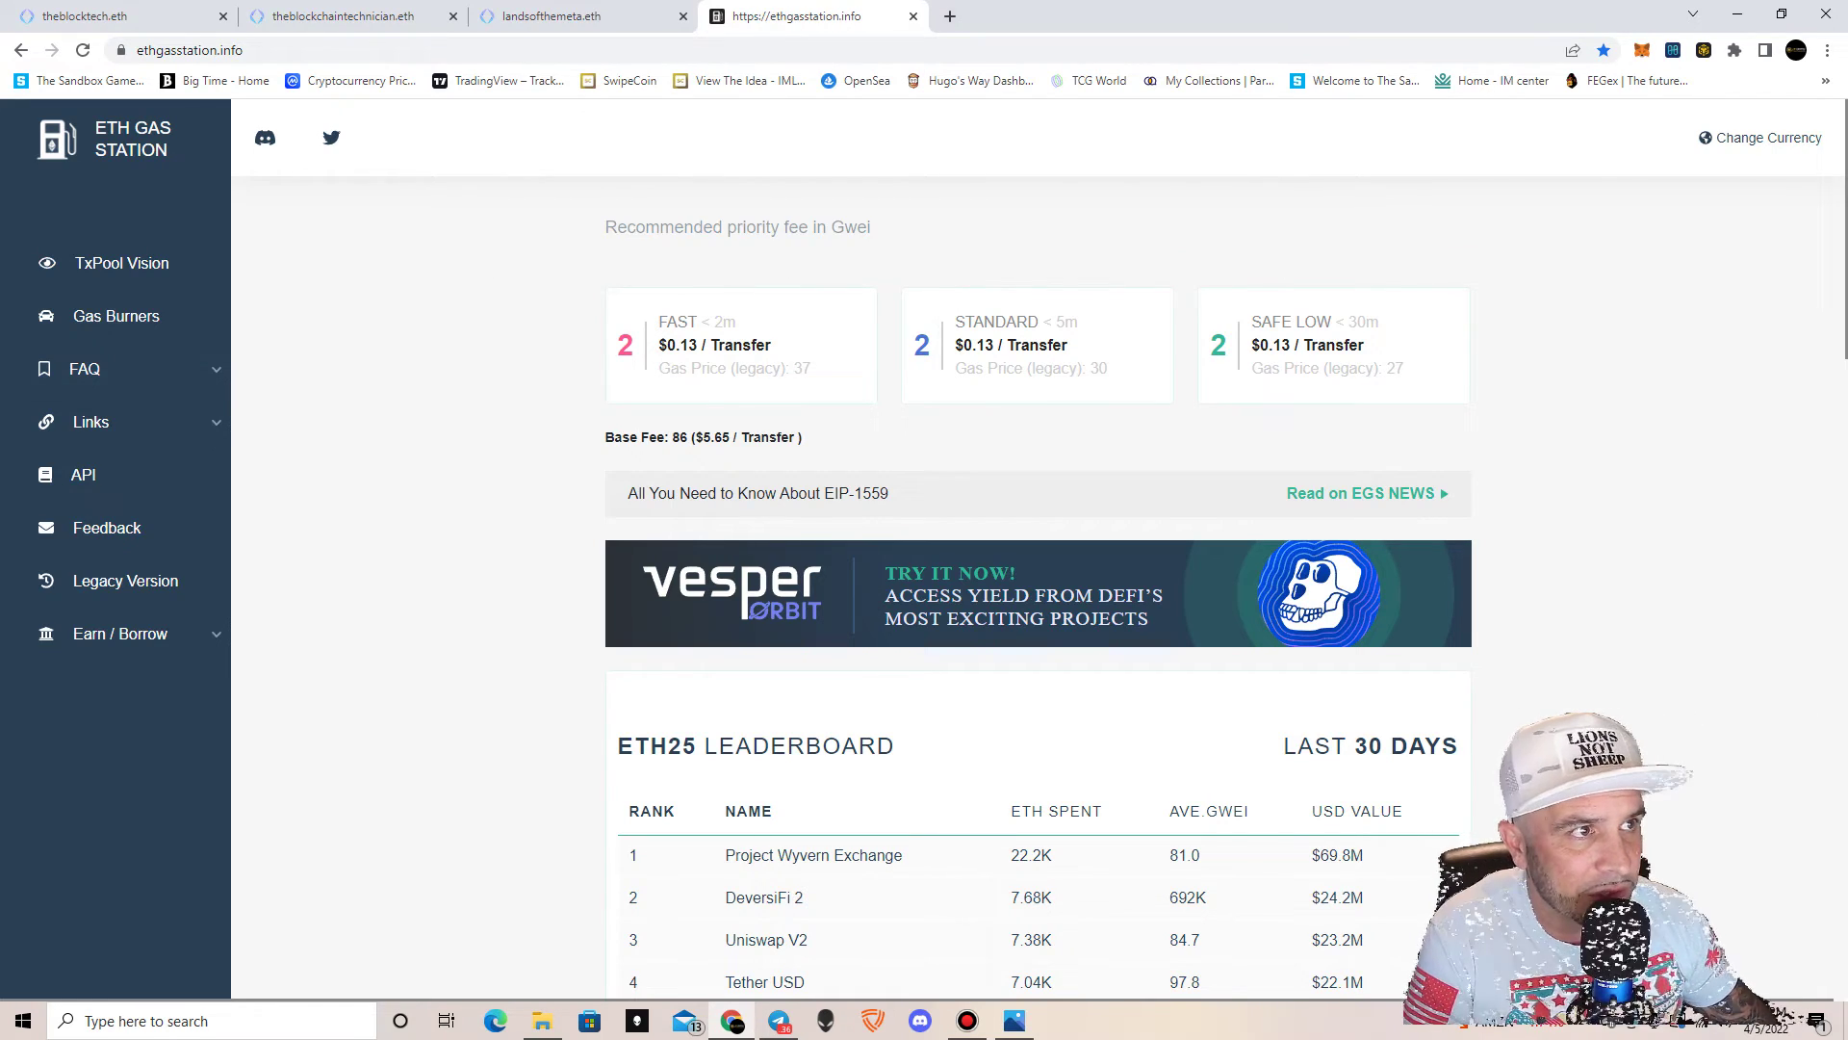
left_click(913, 15)
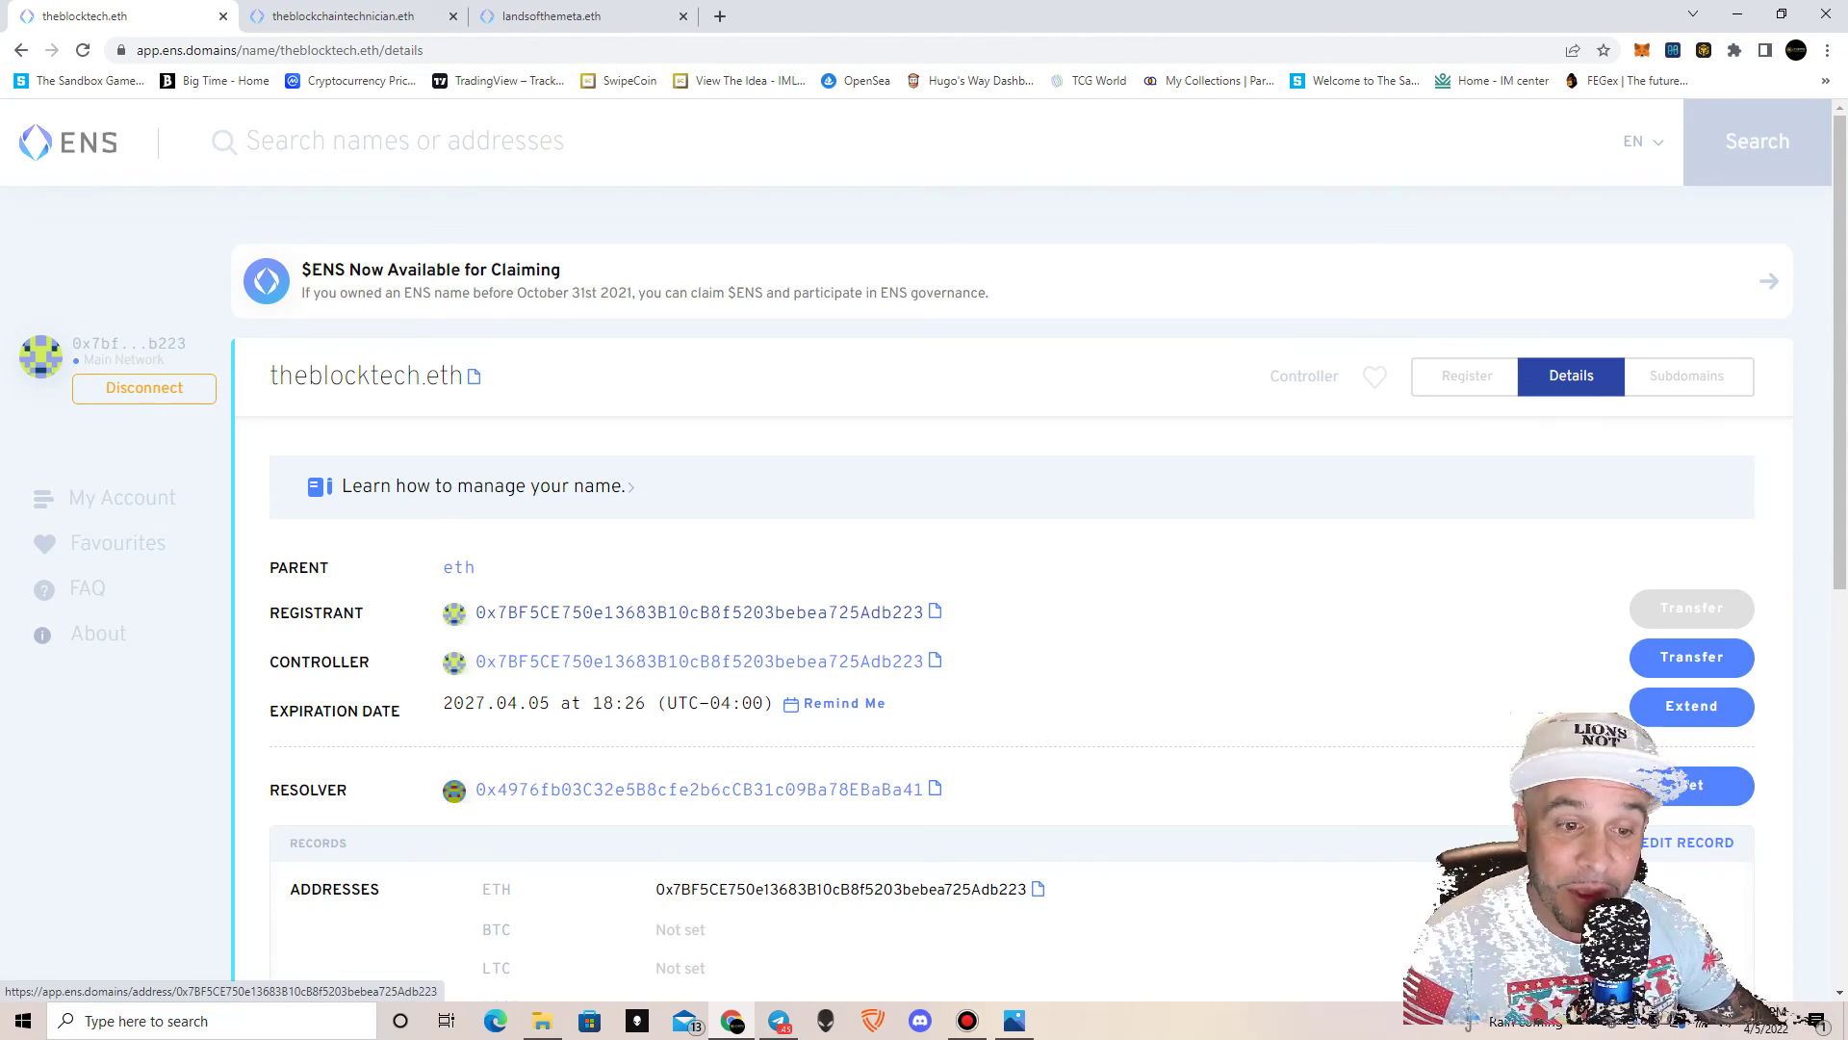
Step: Clear the desktop by minimizing the browser and the Photos window and closing the Screenshots folder
left_click(1738, 14)
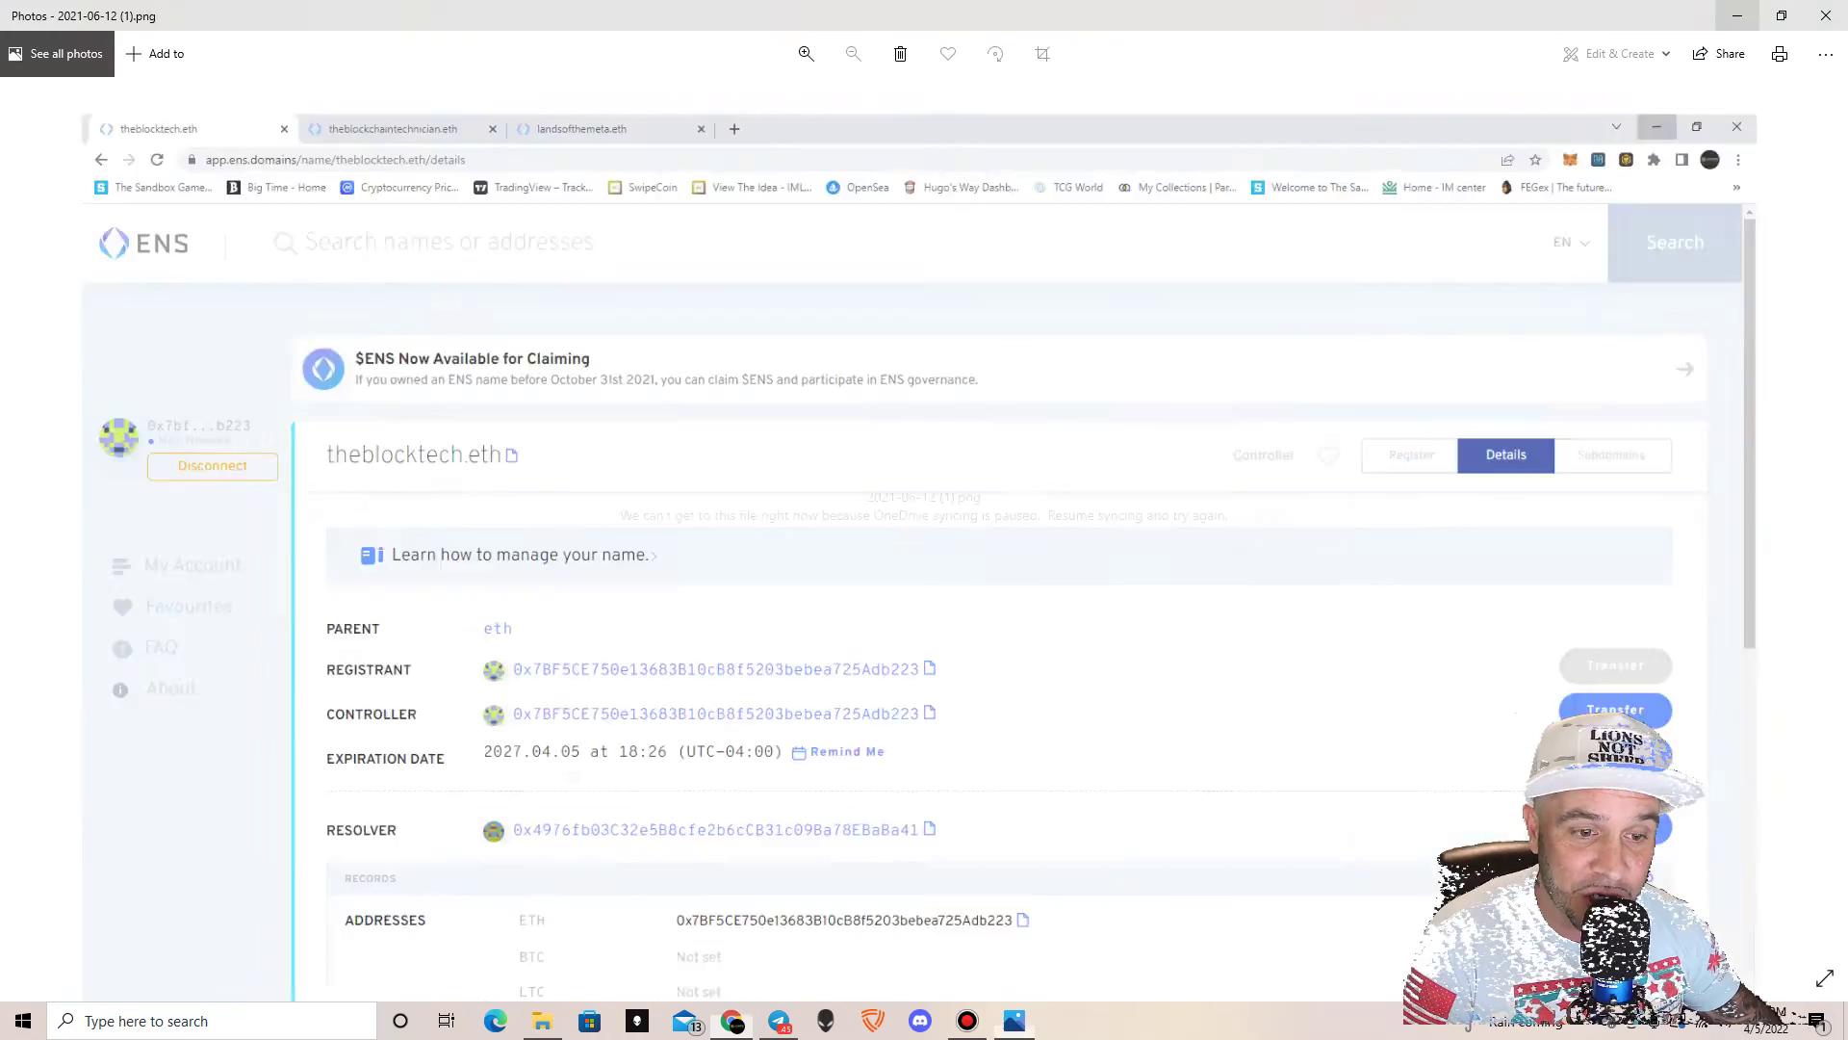
left_click(1737, 14)
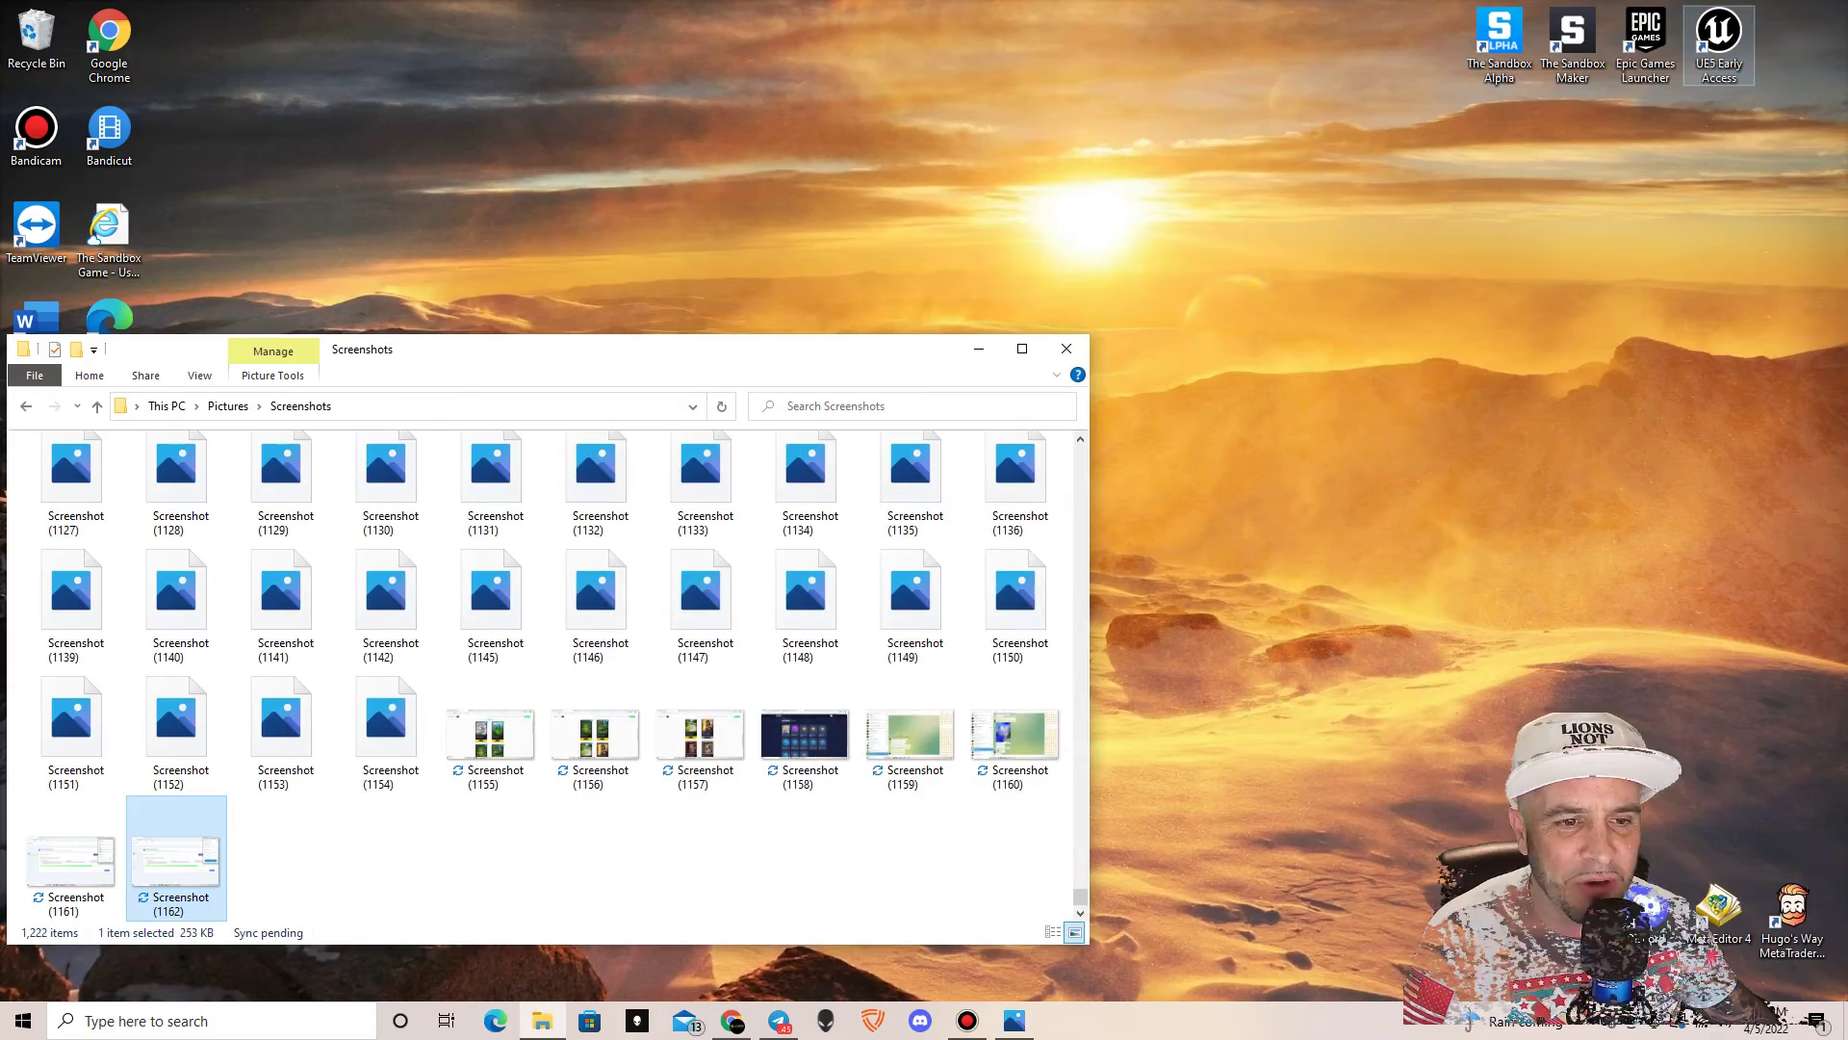
left_click(1066, 348)
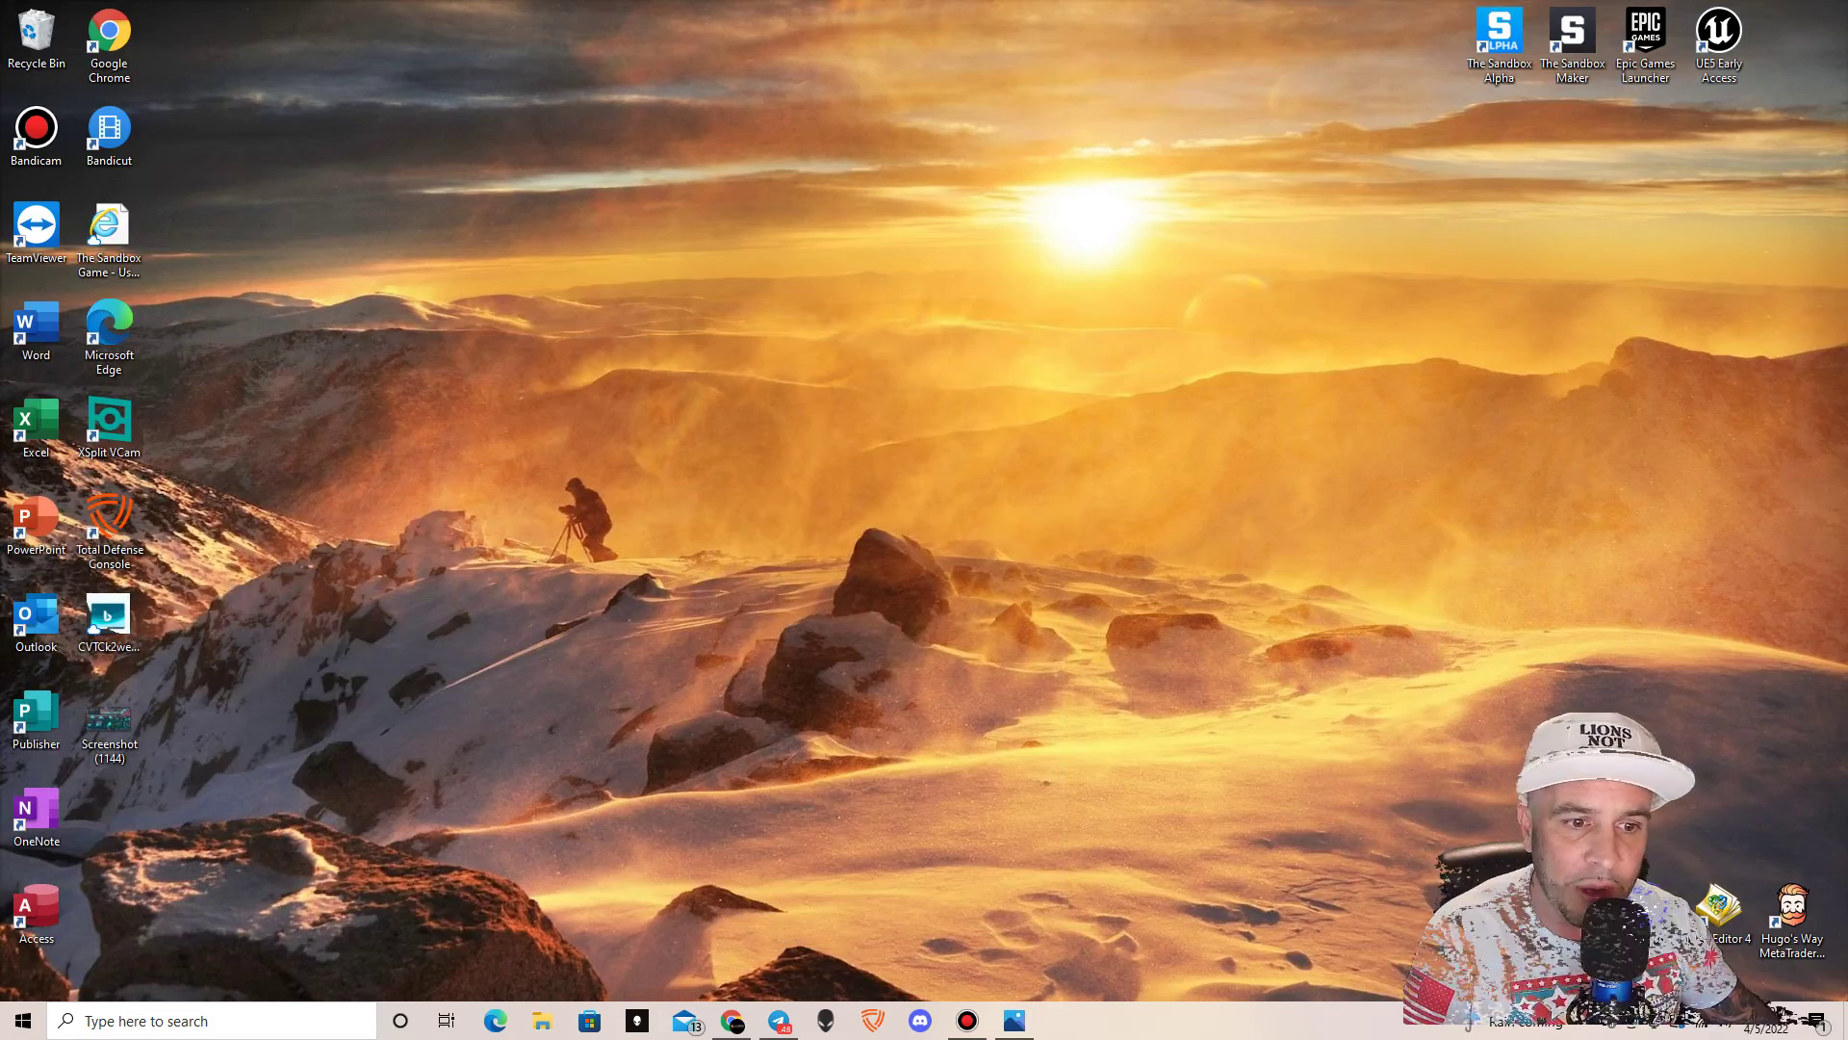